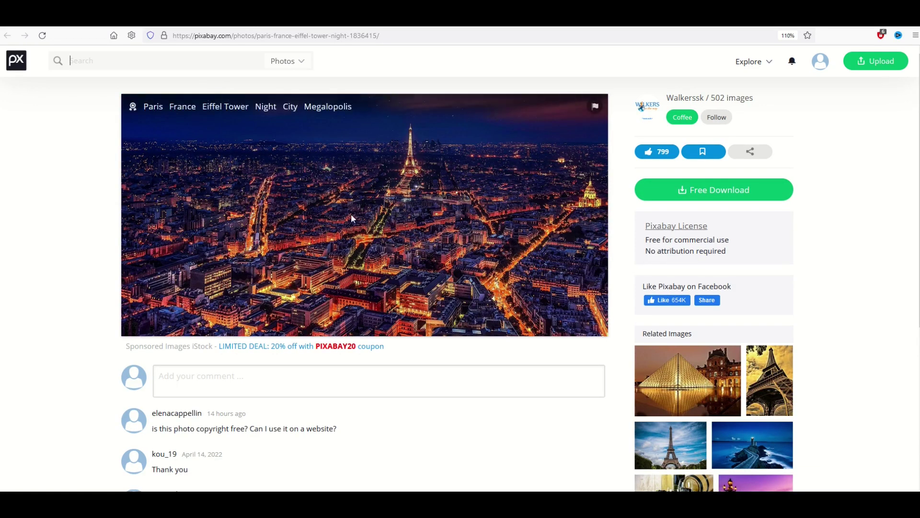
Go back to the Paris search results and check the Montmartre path photo's context menu.
left_click(6, 35)
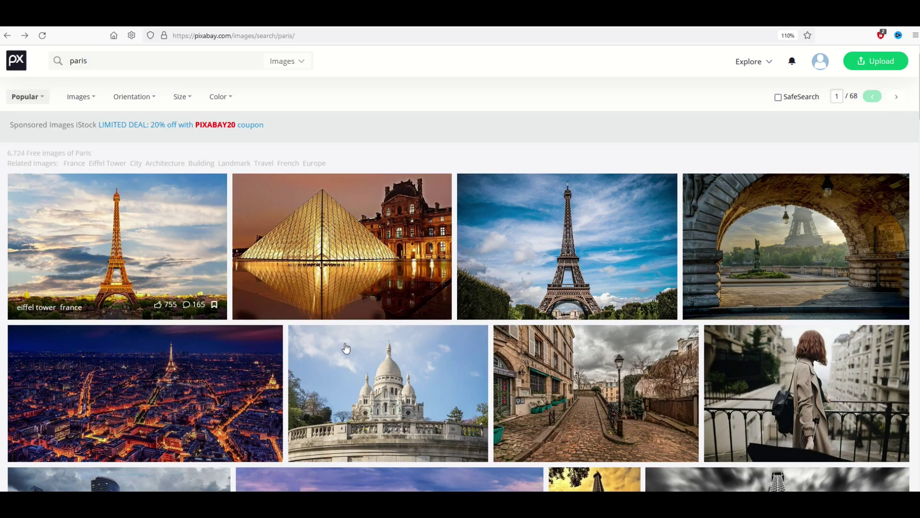
mouse_move(595, 393)
right_click(545, 398)
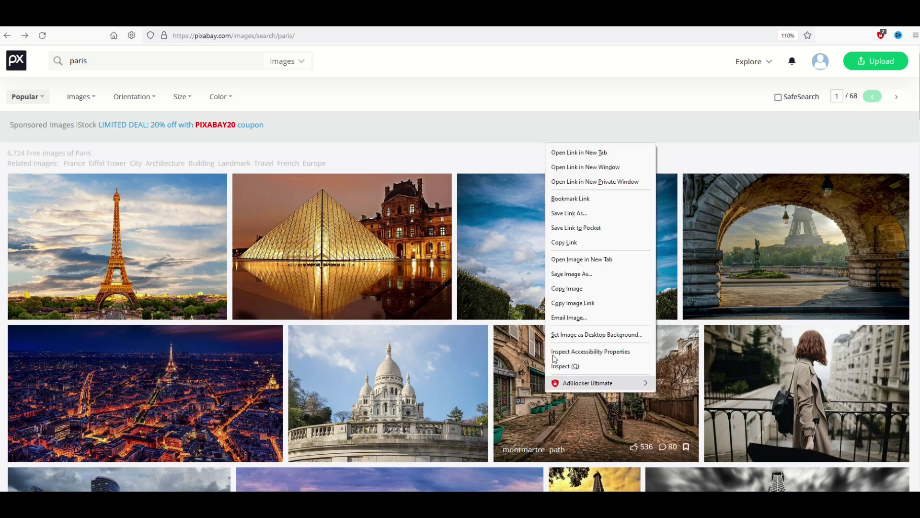
key("Escape")
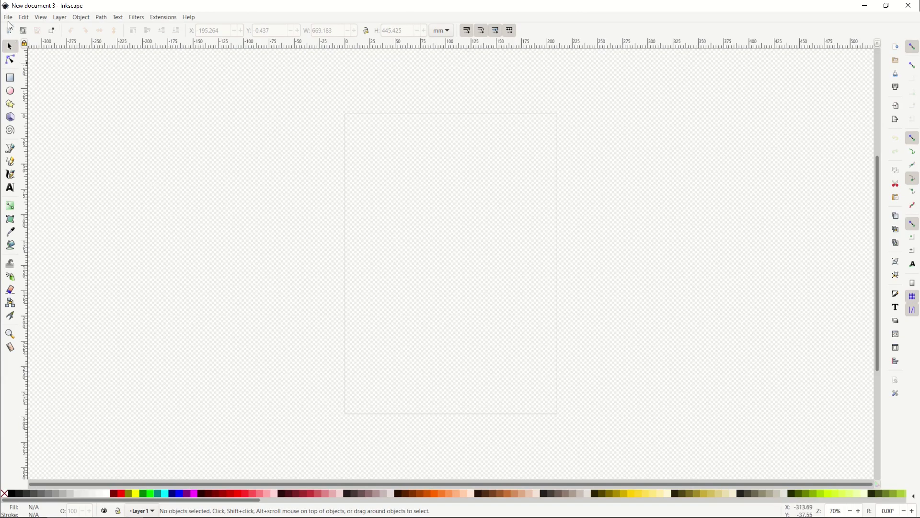
Import the Louvre pyramid night photo as an embedded JPEG and position it over the page.
left_click(8, 17)
left_click(22, 123)
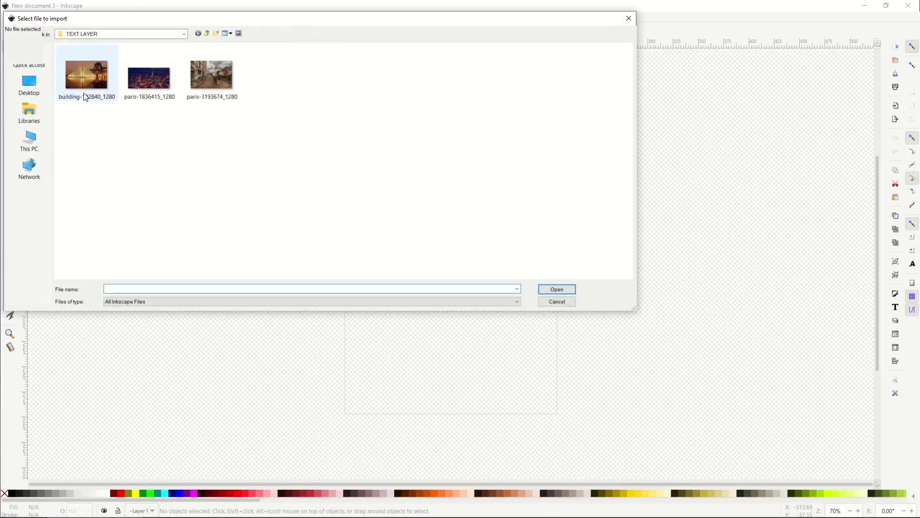
double_click(82, 79)
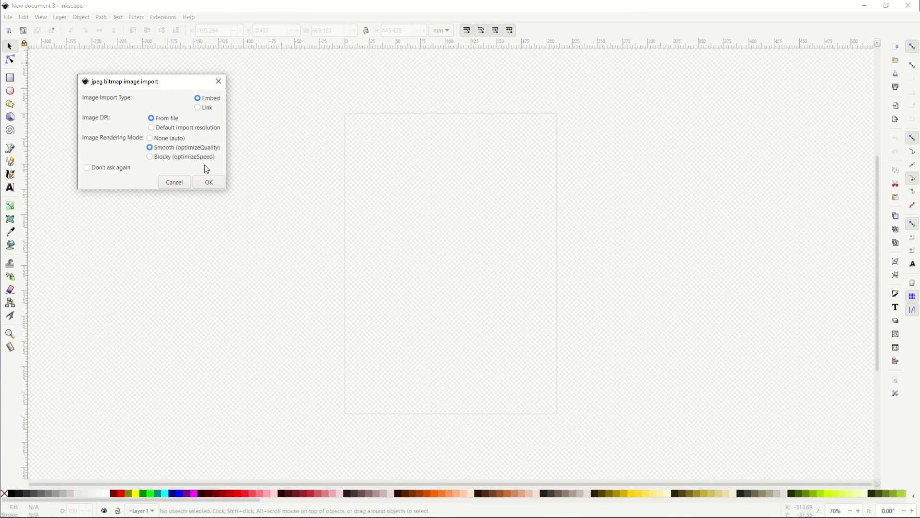
left_click(209, 182)
left_click_drag(144, 145, 421, 346)
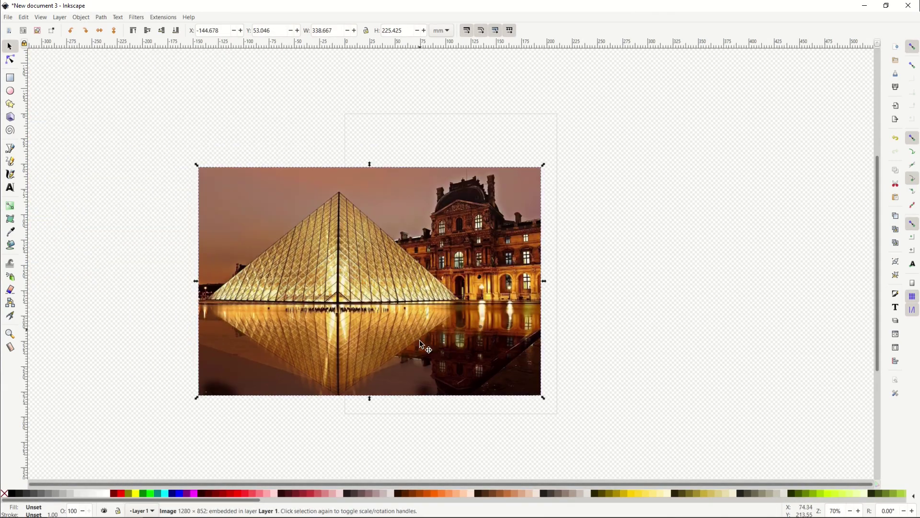
left_click_drag(398, 282, 457, 264)
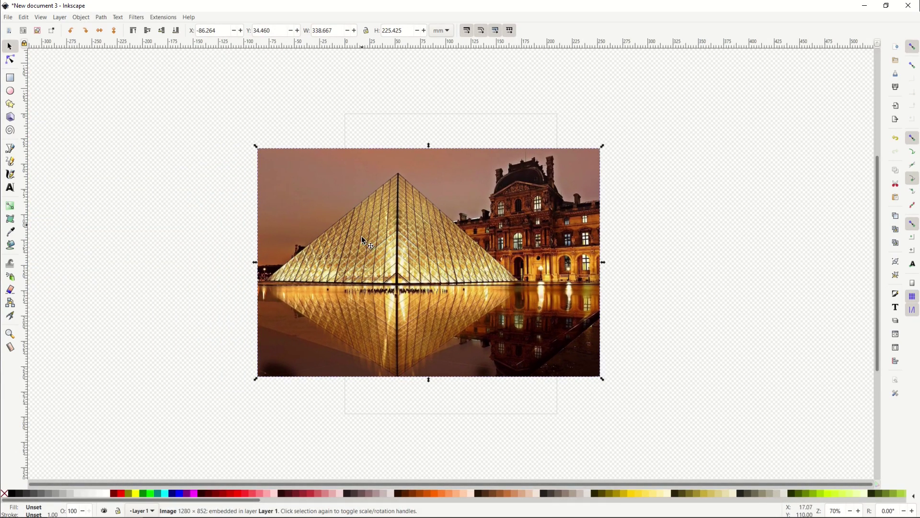
left_click_drag(361, 241, 384, 230)
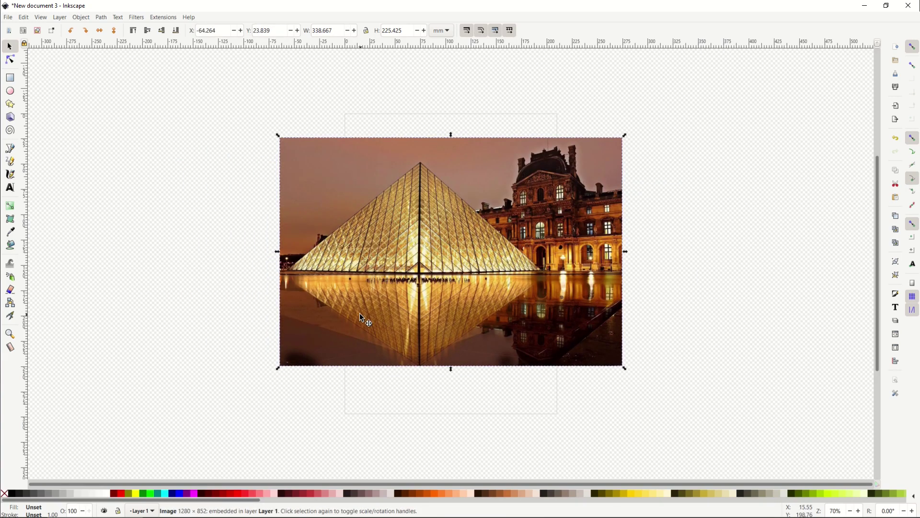
Write PARIS in a text frame and set it in Futura XBlk BT.
left_click(10, 188)
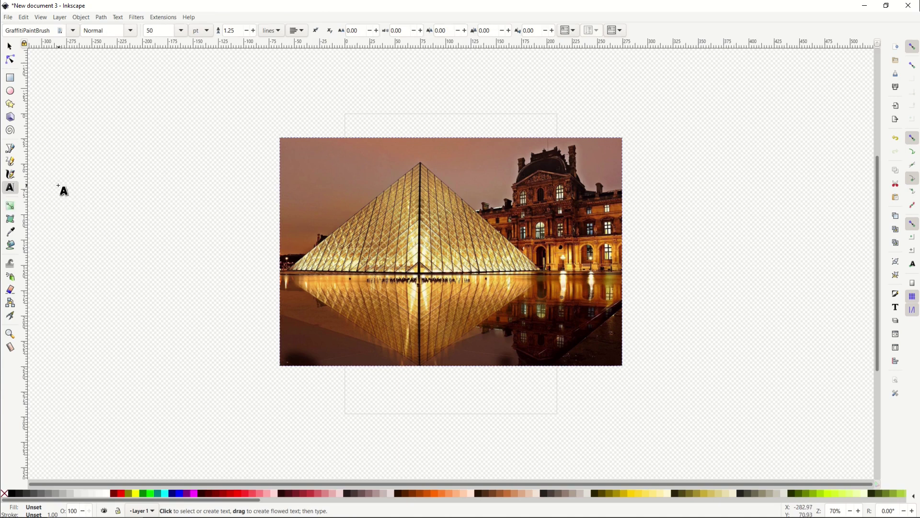
left_click_drag(154, 259, 380, 297)
type("PARIS")
key("ctrl+a")
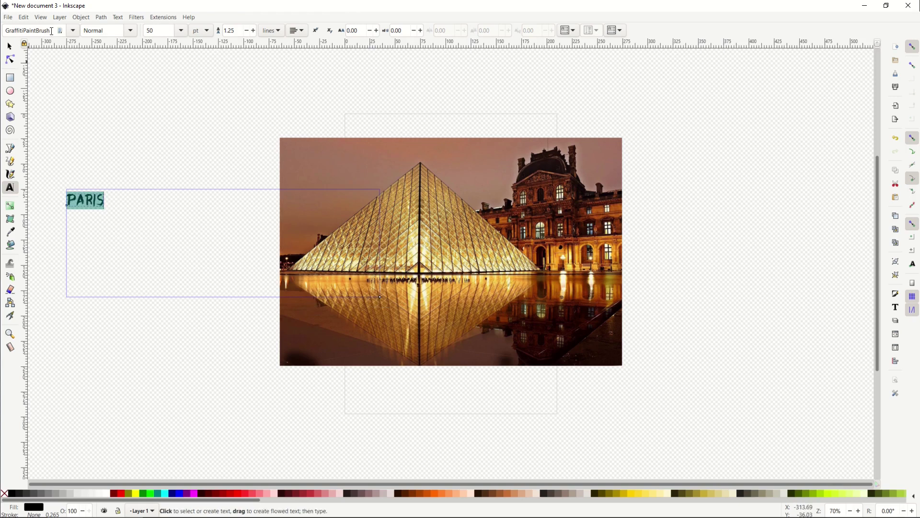
left_click(72, 30)
scroll(44, 107, "down", 5)
scroll(57, 170, "down", 10)
scroll(57, 170, "down", 5)
scroll(56, 169, "down", 5)
scroll(51, 195, "down", 5)
scroll(46, 219, "down", 5)
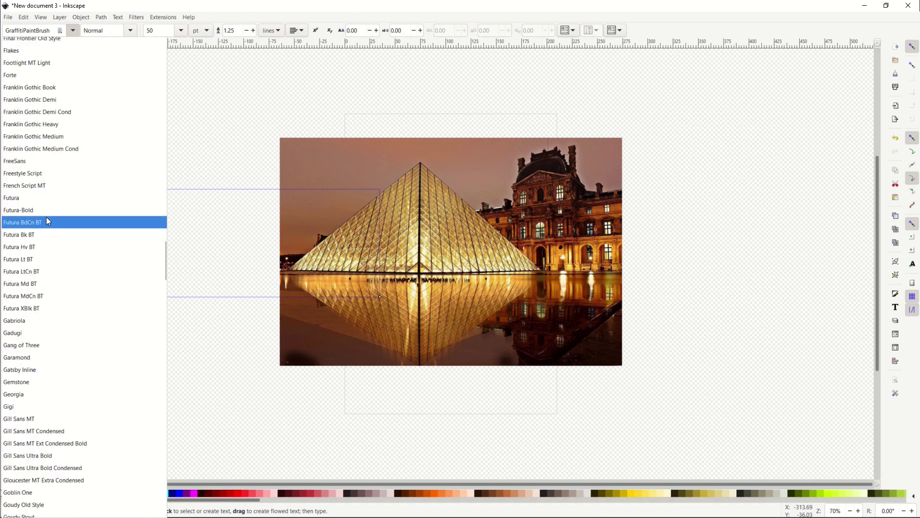
left_click(32, 308)
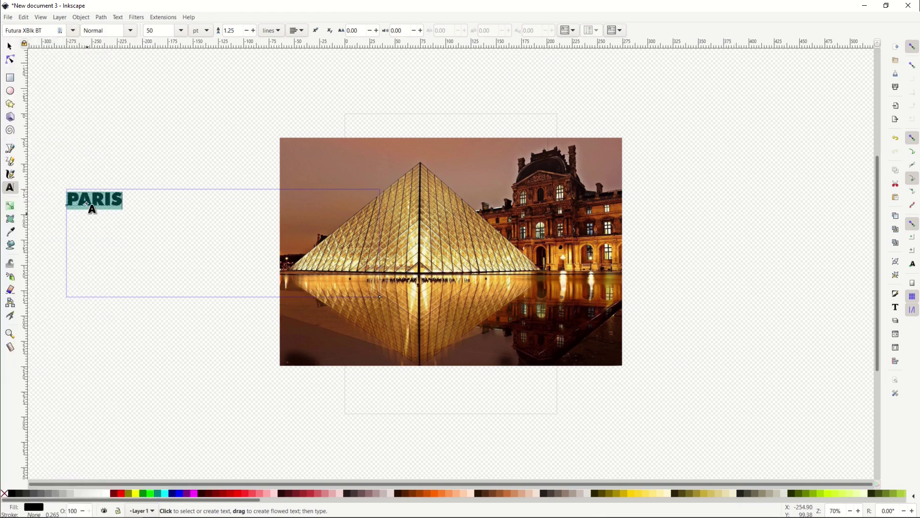
Enlarge PARIS to span the Louvre photo and center it across the image.
left_click(9, 46)
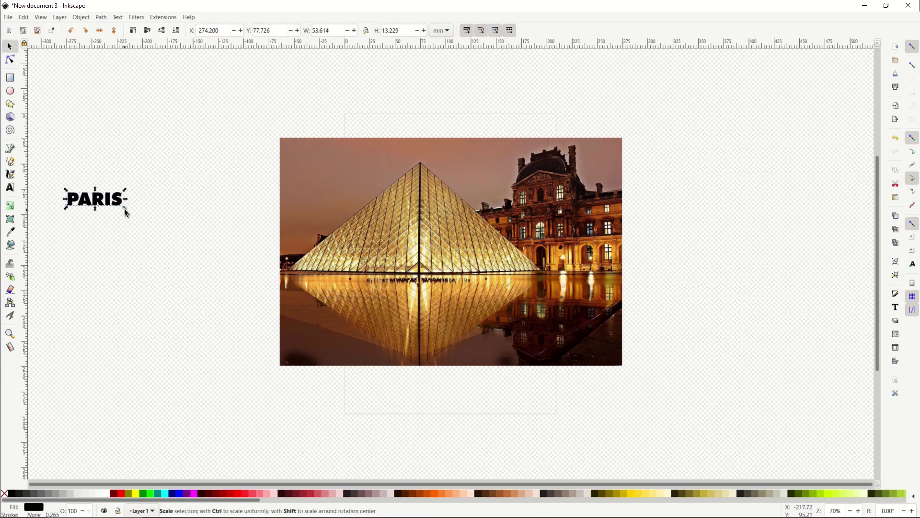
mouse_move(125, 209)
left_mouse_down()
mouse_move(377, 308)
mouse_move(238, 253)
mouse_move(341, 348)
left_mouse_up()
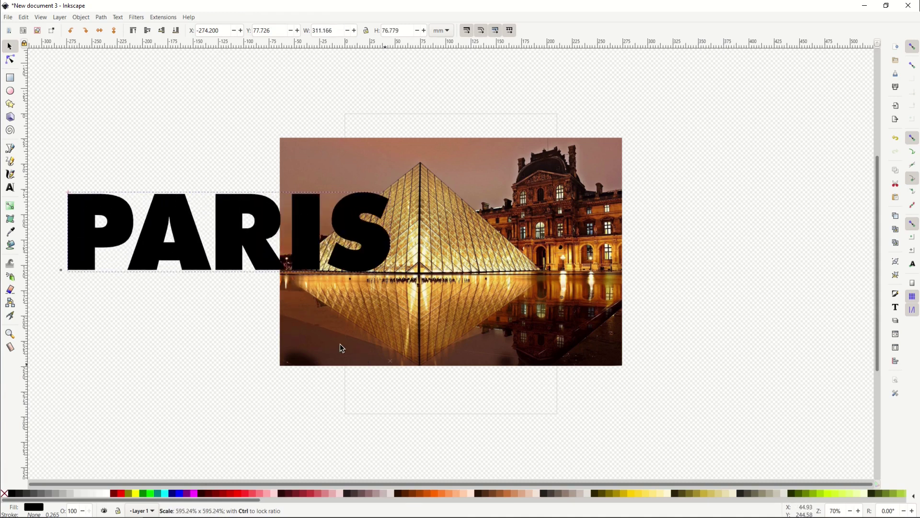
mouse_move(340, 348)
left_mouse_down()
mouse_move(449, 352)
mouse_move(451, 334)
left_mouse_up()
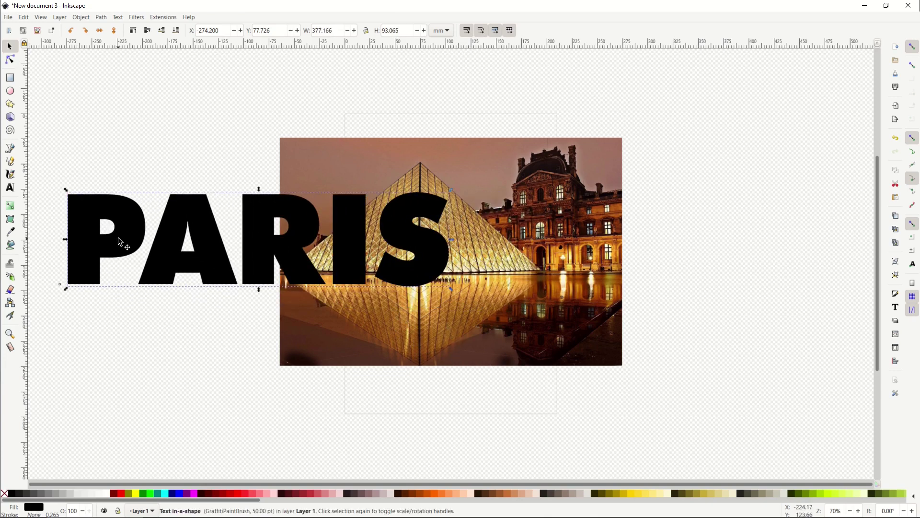
mouse_move(141, 247)
left_mouse_down()
mouse_move(346, 265)
mouse_move(325, 262)
left_mouse_up()
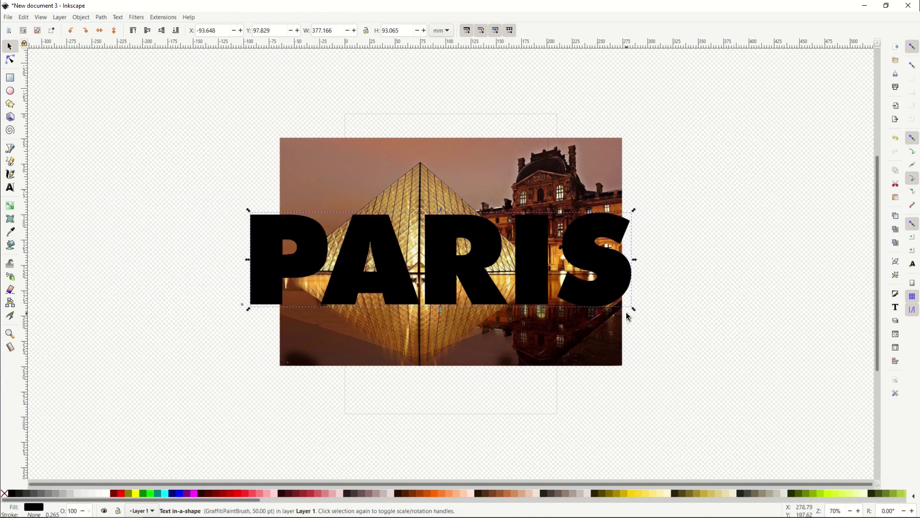
mouse_move(634, 310)
left_mouse_down()
mouse_move(596, 289)
mouse_move(585, 295)
left_mouse_up()
mouse_move(435, 259)
left_mouse_down()
mouse_move(472, 263)
mouse_move(469, 270)
left_mouse_up()
left_click(223, 145)
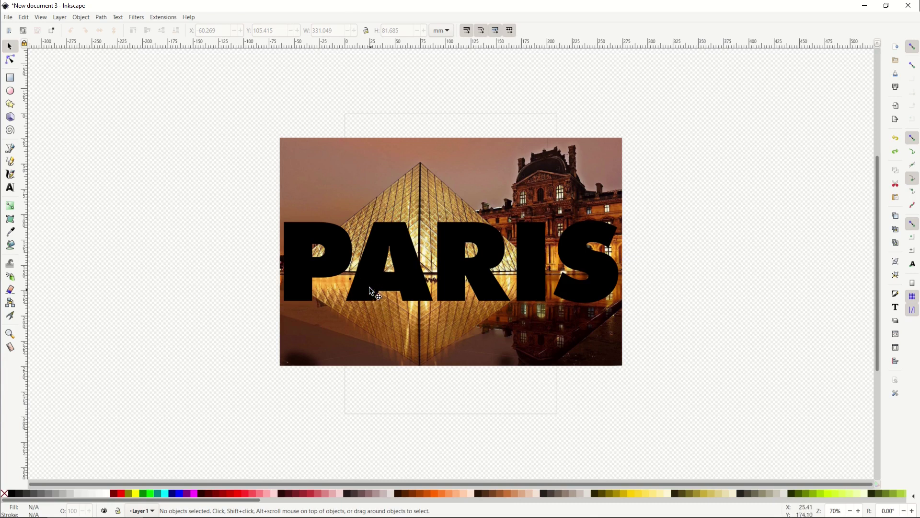
Try sending the PARIS text to the bottom, then undo it.
left_click(320, 185)
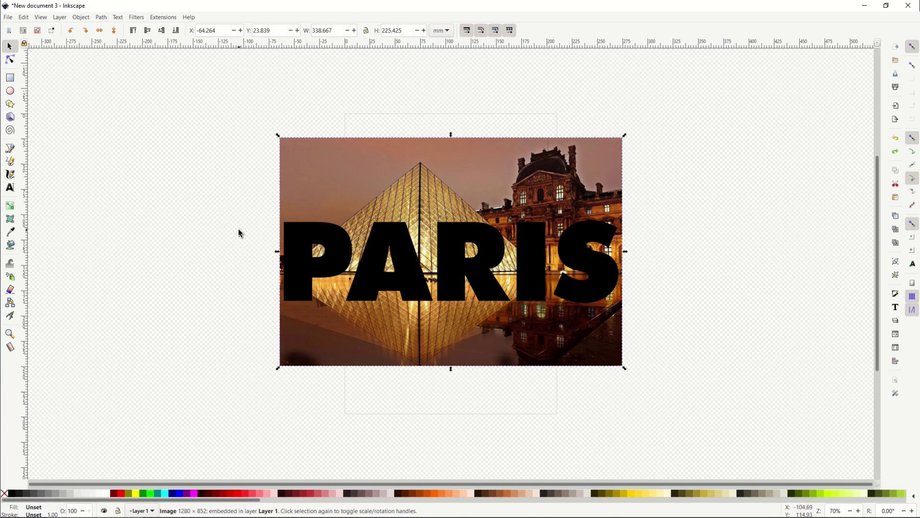
left_click(239, 166)
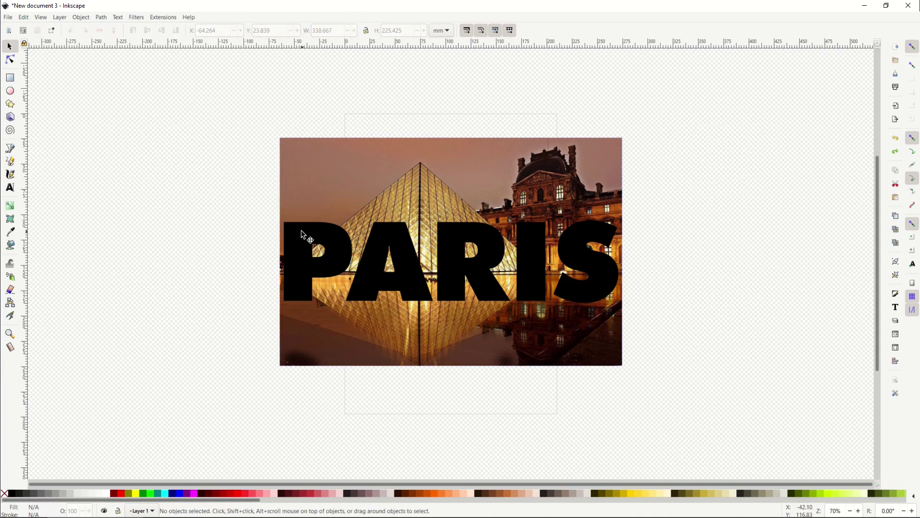
left_click(303, 235)
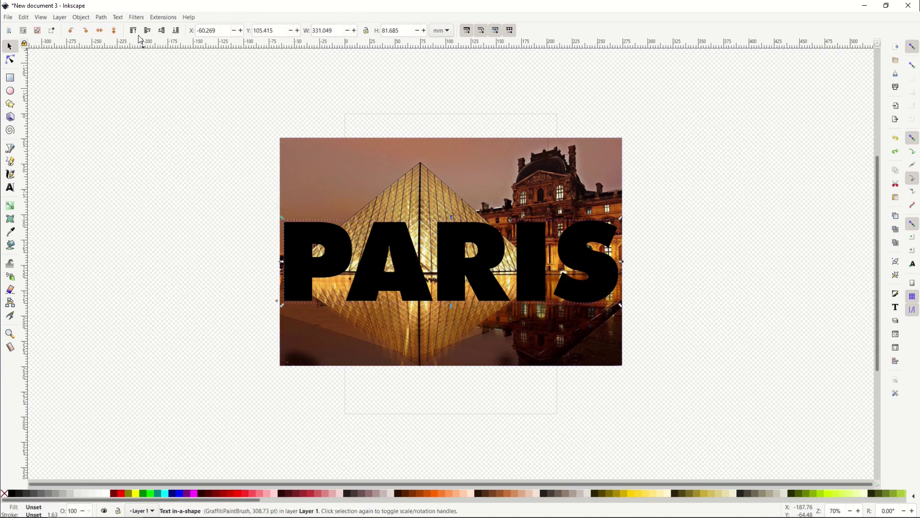
left_click(175, 30)
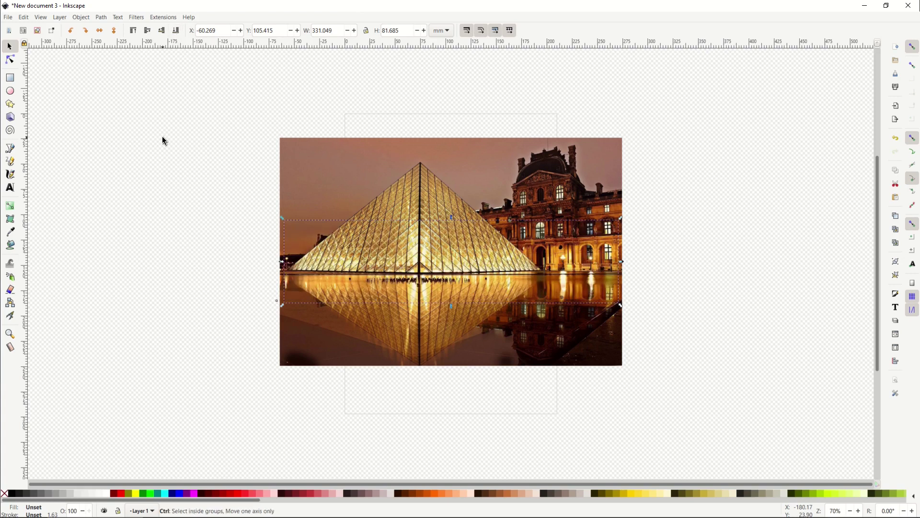
key("ctrl+z")
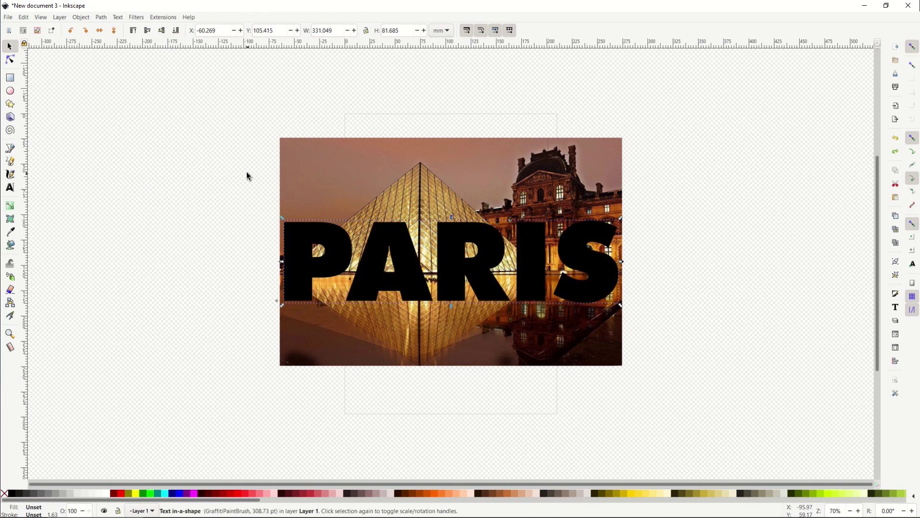
Raise the Louvre photo above PARIS and select both objects.
left_click(260, 175)
left_click(318, 182)
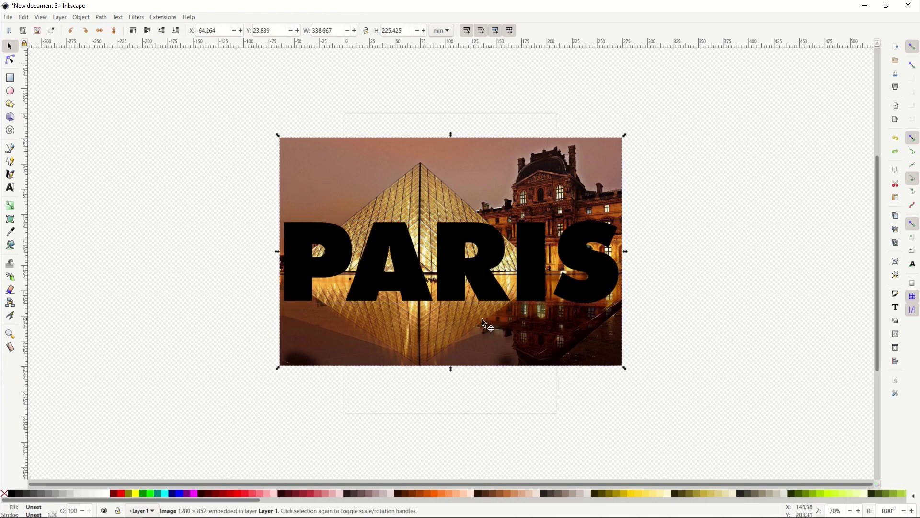
left_click(133, 31)
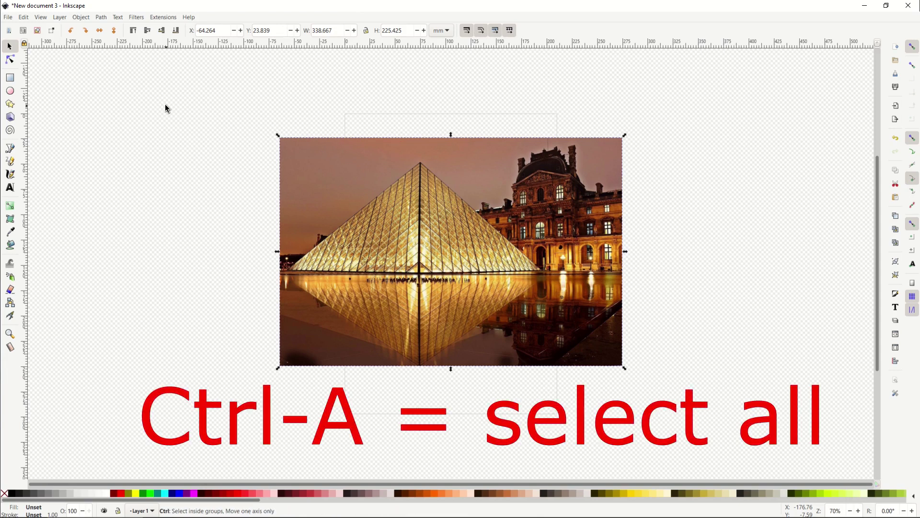
key("ctrl+a")
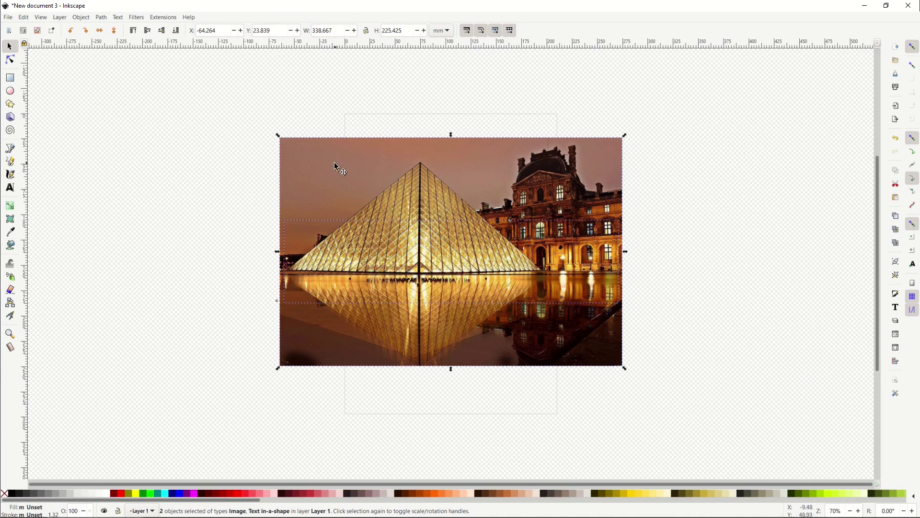
Mask the photo with PARIS via Object > Mask > Set, then drag the result left.
left_click(81, 17)
mouse_move(88, 136)
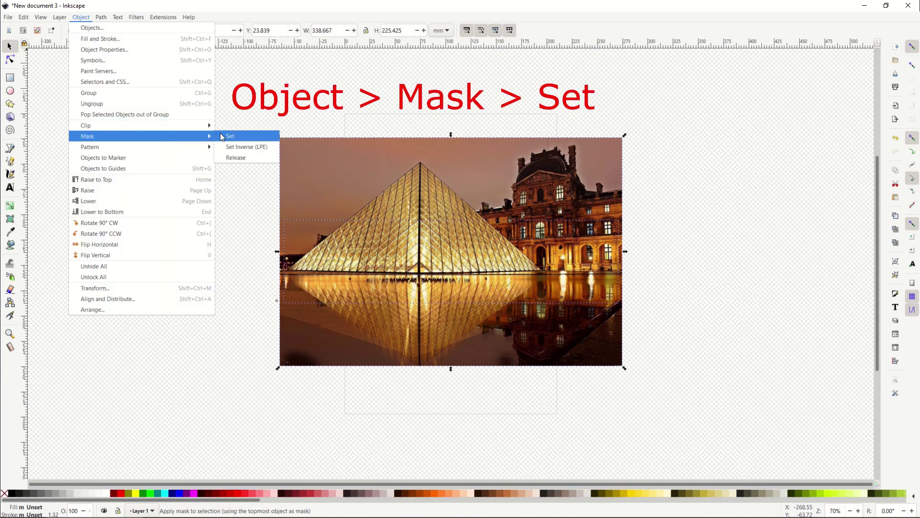
left_click(220, 136)
left_click(233, 188)
left_click_drag(296, 252, 219, 252)
scroll(282, 258, "up", 2, "ctrl")
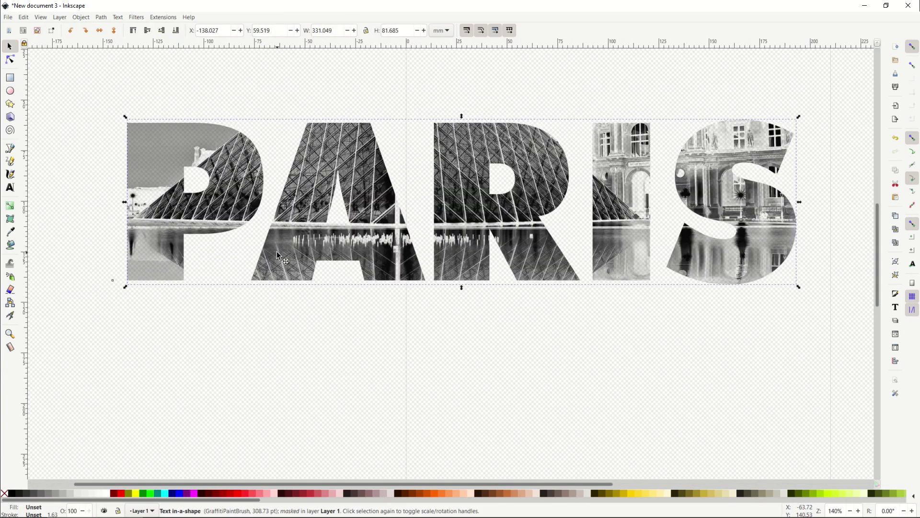
scroll(255, 248, "up", 2)
scroll(386, 241, "down", 1)
scroll(97, 415, "down", 2, "ctrl")
Undo the mask, fill PARIS violet, and place it over the photo with both selected.
key("ctrl+z")
key("ctrl+z")
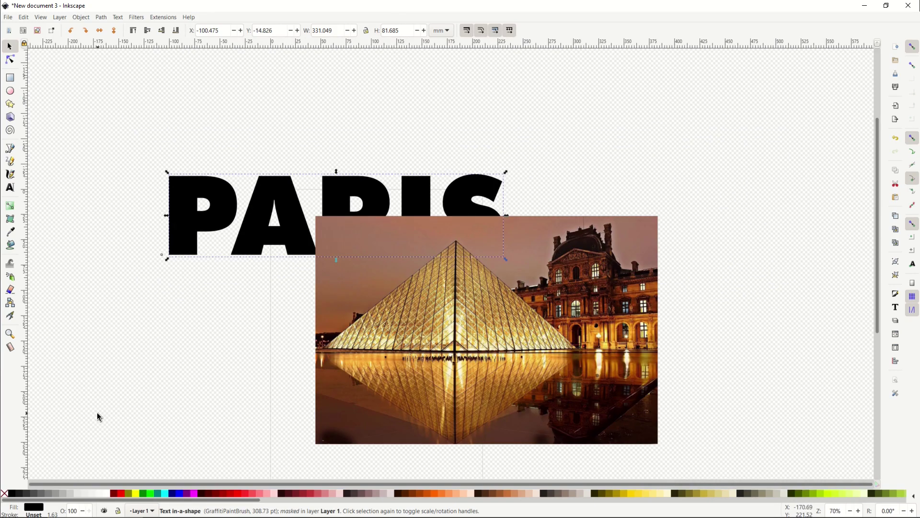
left_click_drag(185, 237, 171, 173)
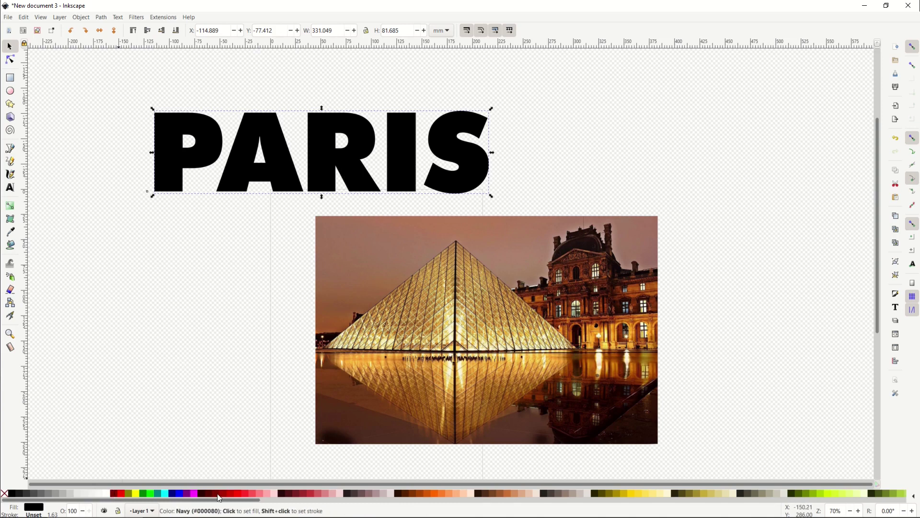
mouse_move(71, 497)
left_mouse_down()
mouse_move(419, 513)
mouse_move(535, 500)
left_mouse_up()
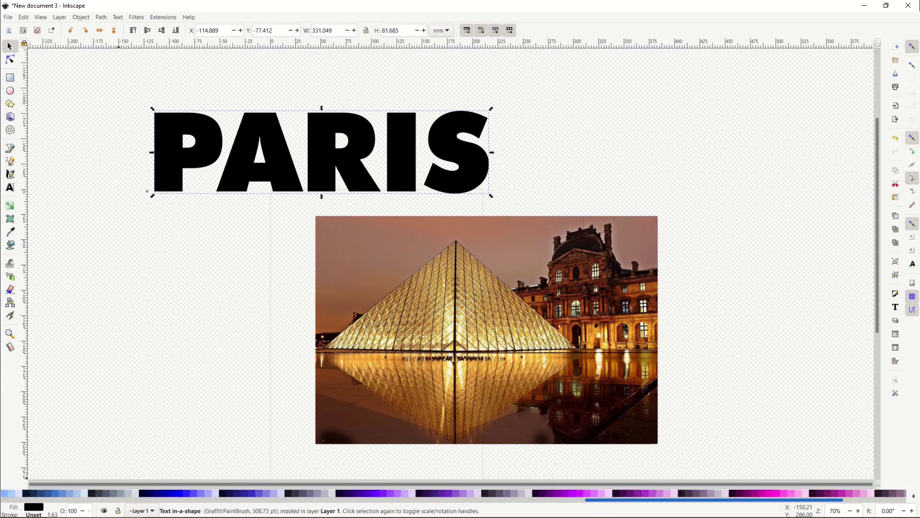
left_click(411, 494)
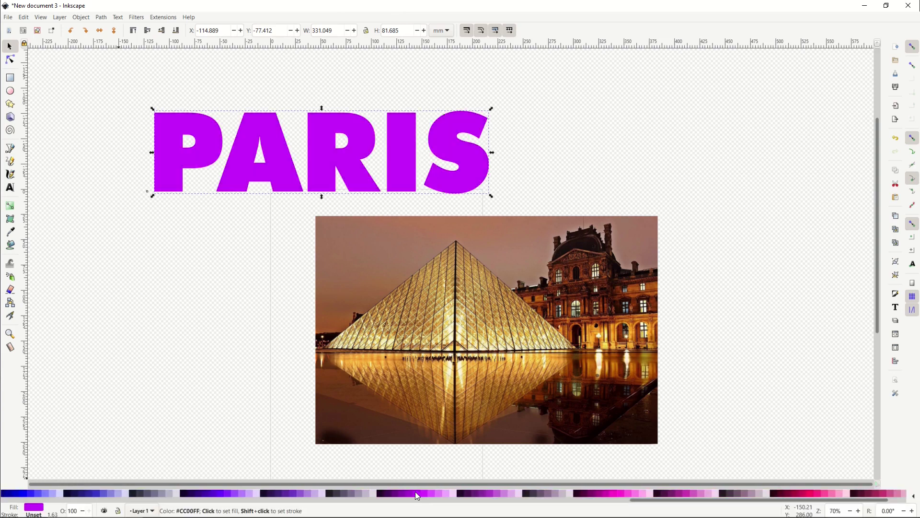
mouse_move(238, 167)
left_mouse_down()
mouse_move(215, 187)
mouse_move(409, 341)
left_mouse_up()
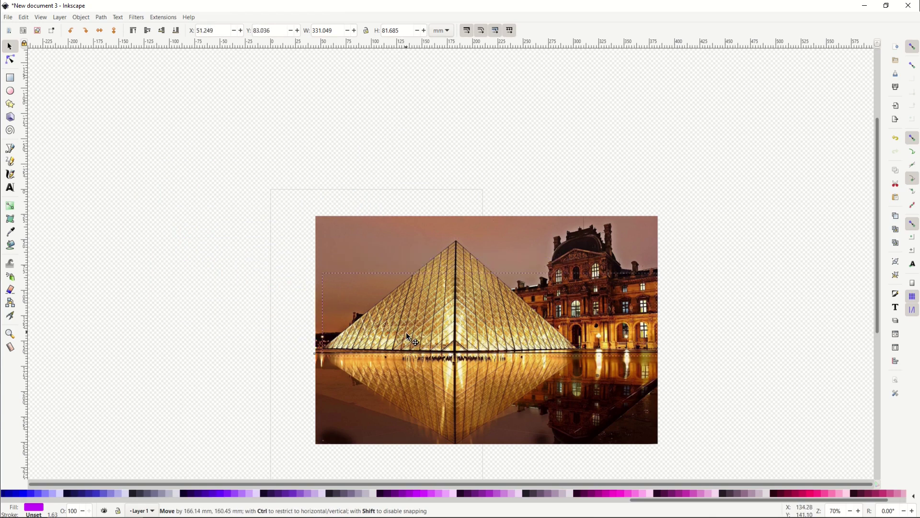
left_click_drag(410, 343, 367, 339)
left_click(367, 339, "shift")
Mask the photo with the PARIS letters and move the result up and left.
left_click(81, 18)
mouse_move(87, 135)
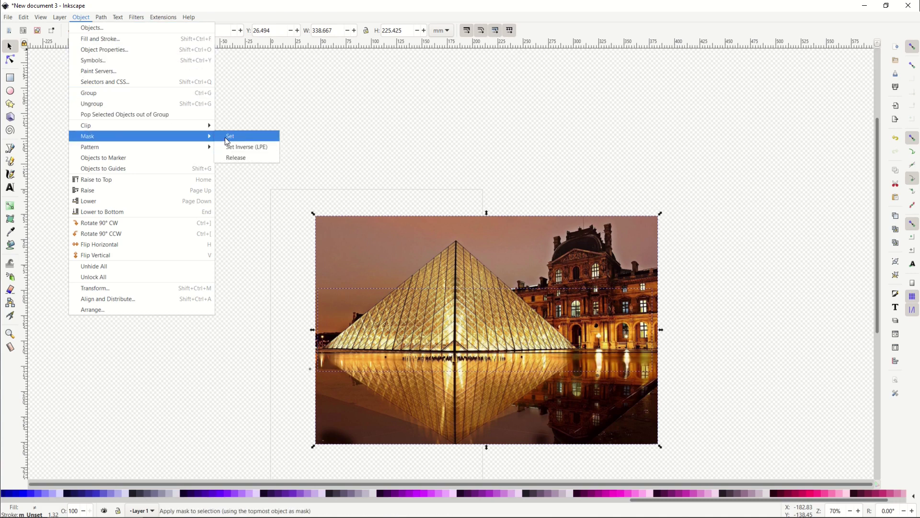
left_click(225, 138)
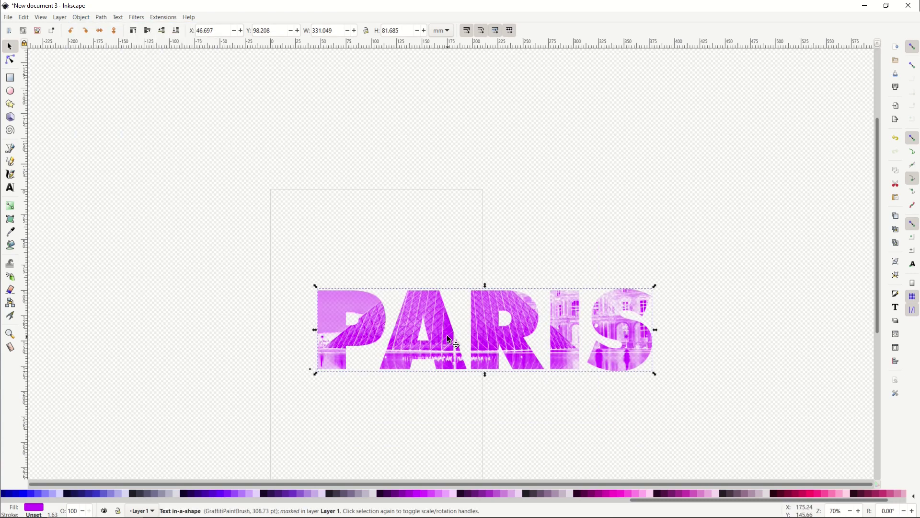
left_click(419, 247)
left_click_drag(417, 298, 329, 208)
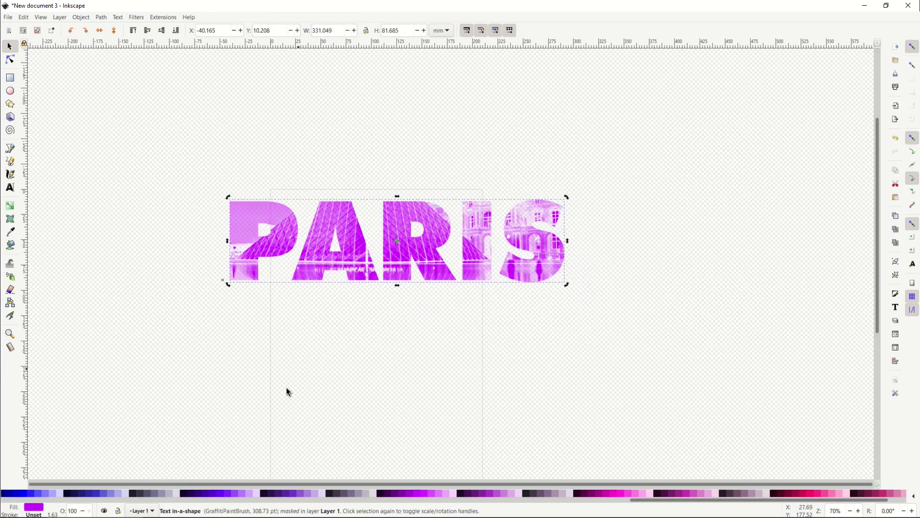
Tint the masked lettering violet, bright green, light aquamarine, then dark blue.
left_click(220, 493)
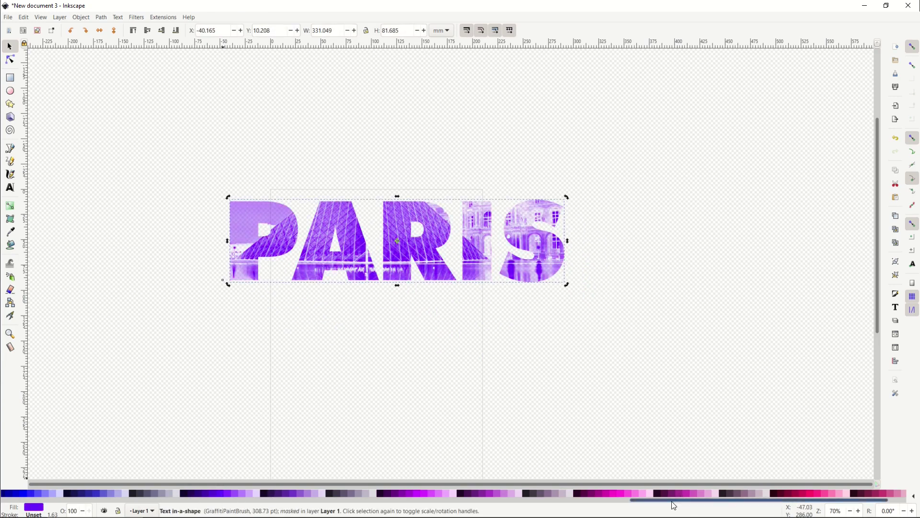
left_click_drag(669, 501, 396, 503)
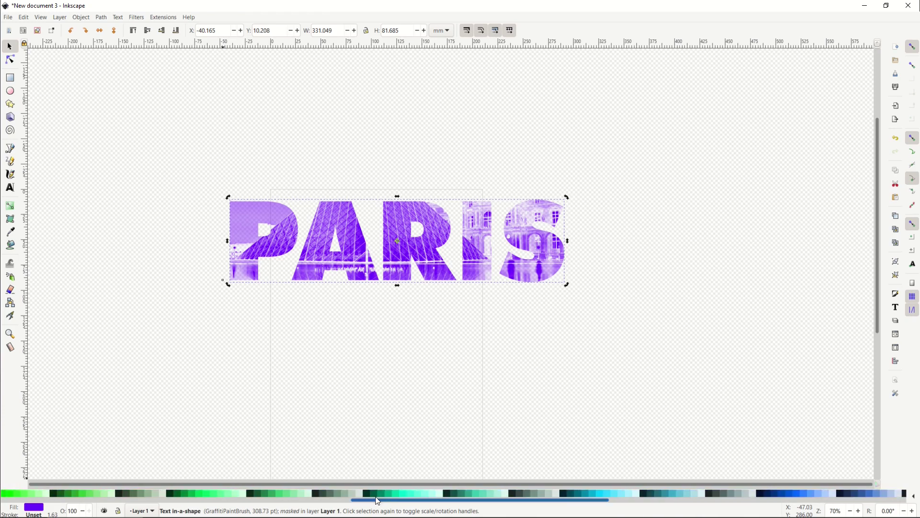
left_click(204, 495)
left_click(423, 494)
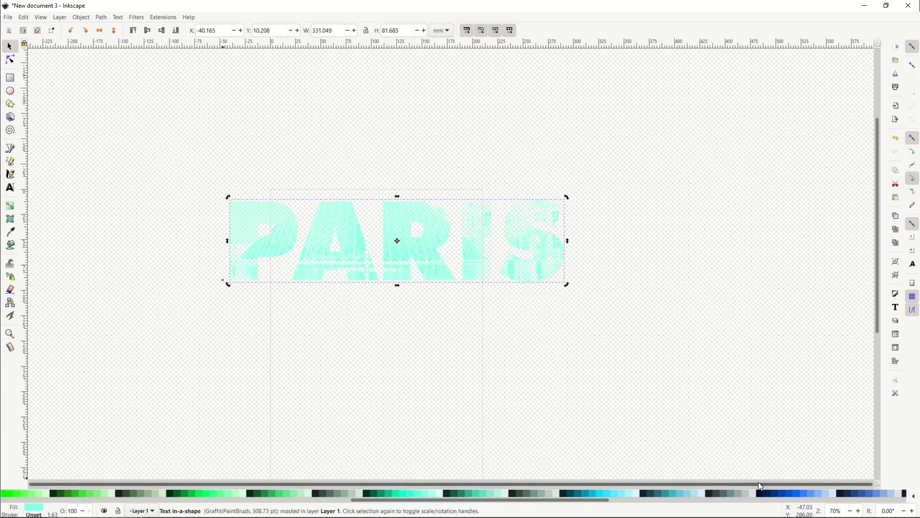
left_click(780, 495)
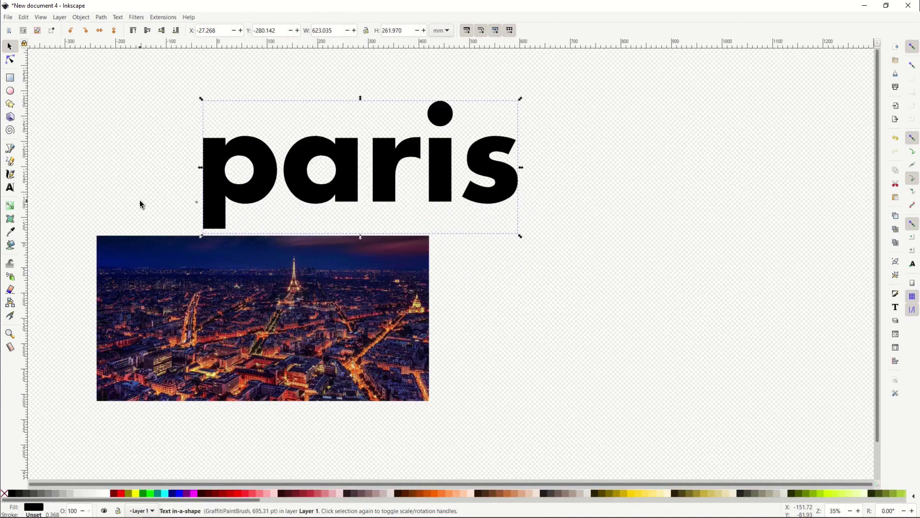
Drag the black paris text down across the middle of the Eiffel Tower night photo.
left_click(148, 261)
scroll(175, 302, "up", 1, "ctrl")
scroll(175, 302, "up", 1, "ctrl")
scroll(460, 320, "down", 2)
scroll(417, 299, "up", 2)
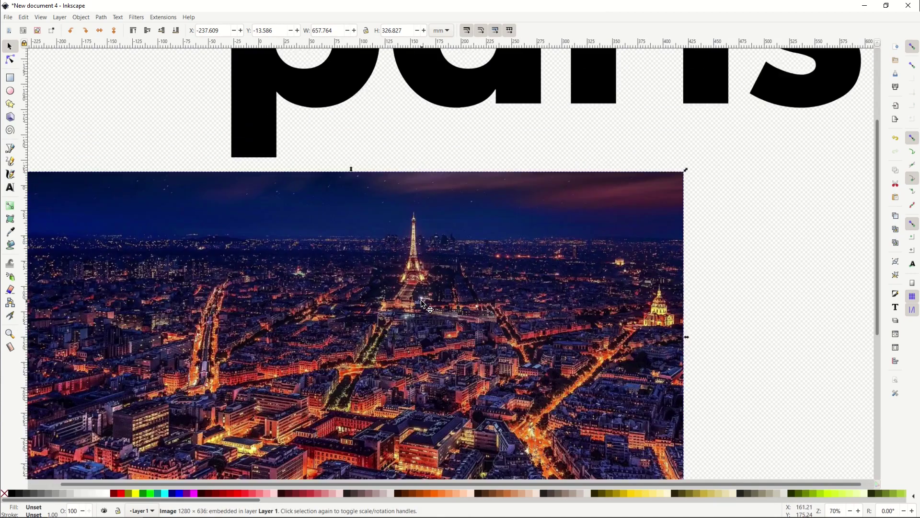
scroll(417, 299, "up", 3)
left_click(328, 183)
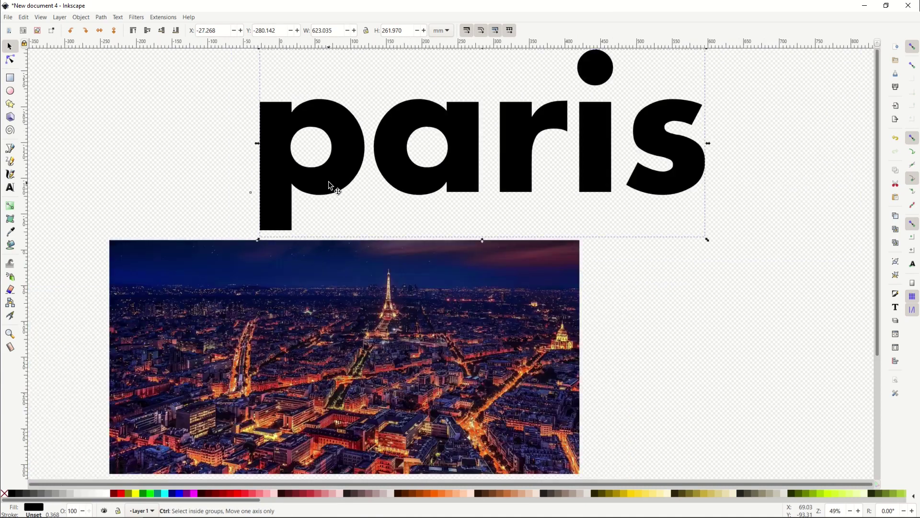
left_click_drag(330, 186, 194, 386)
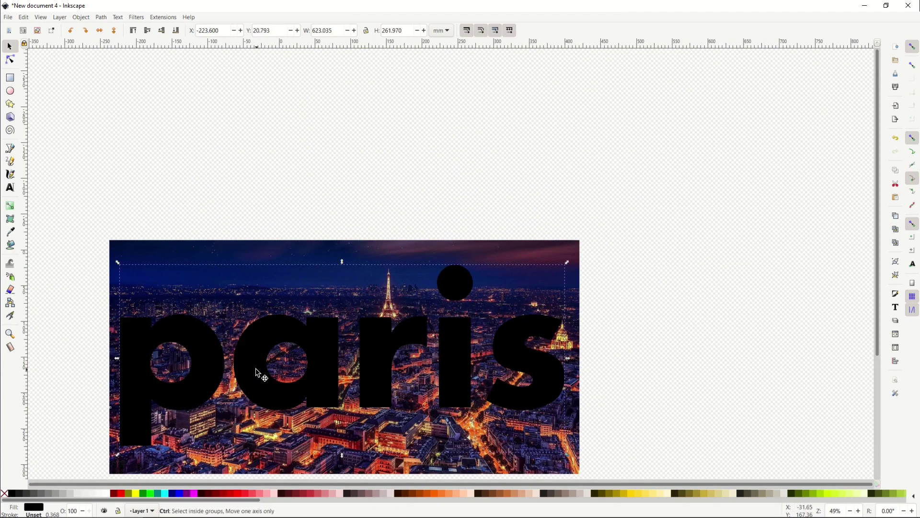
scroll(257, 371, "up", 1, "ctrl")
scroll(256, 370, "down", 2)
scroll(256, 370, "down", 1)
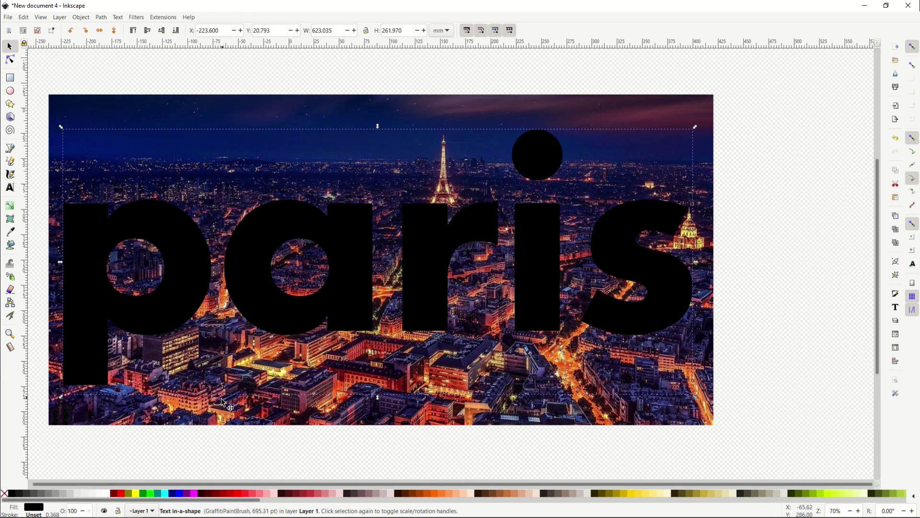
Lower the paris text's opacity in the status bar, settling on 50.
left_click(210, 435)
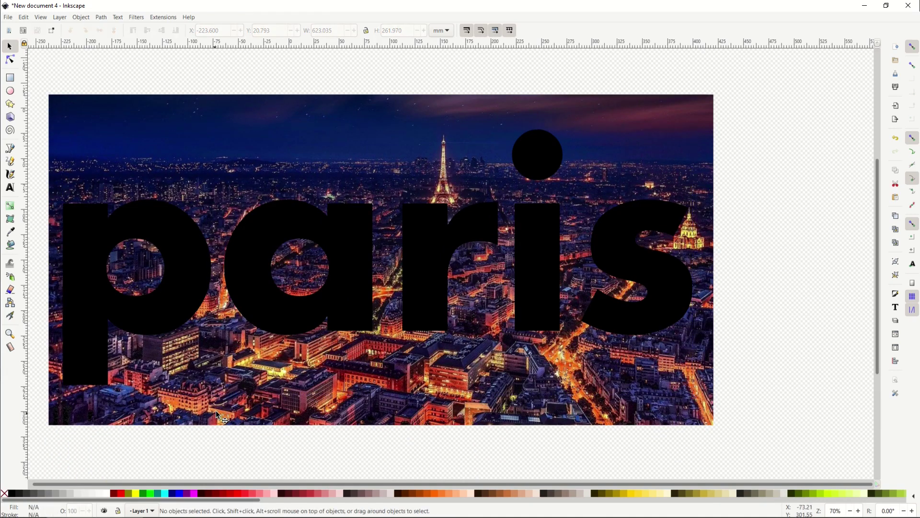
left_click(170, 320)
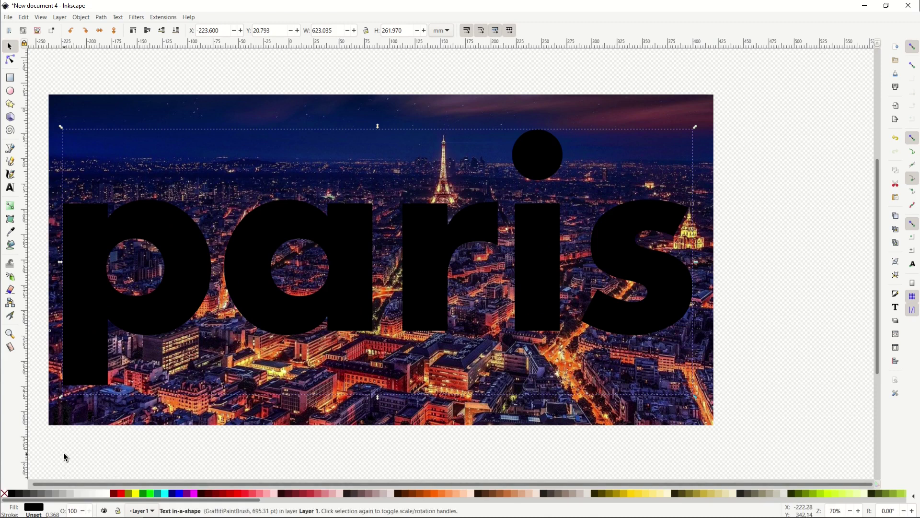
left_click(82, 511)
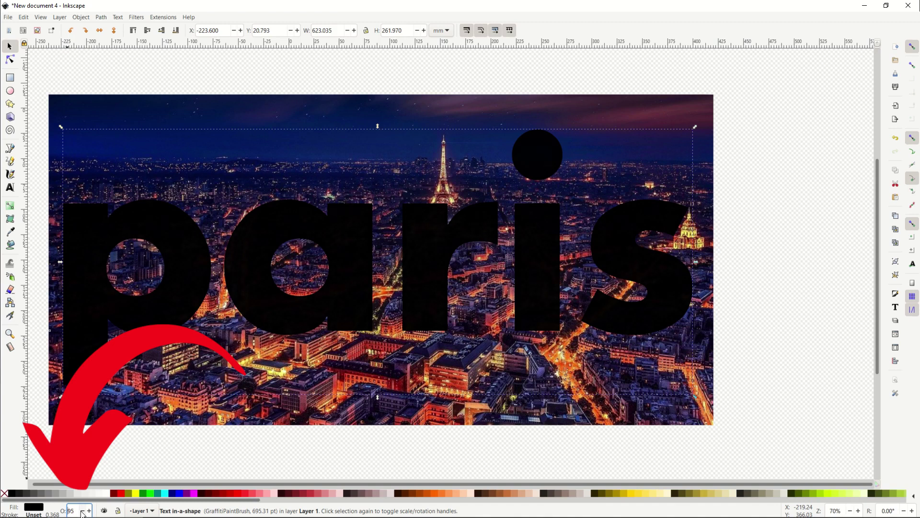
left_click(82, 512)
left_click(81, 512)
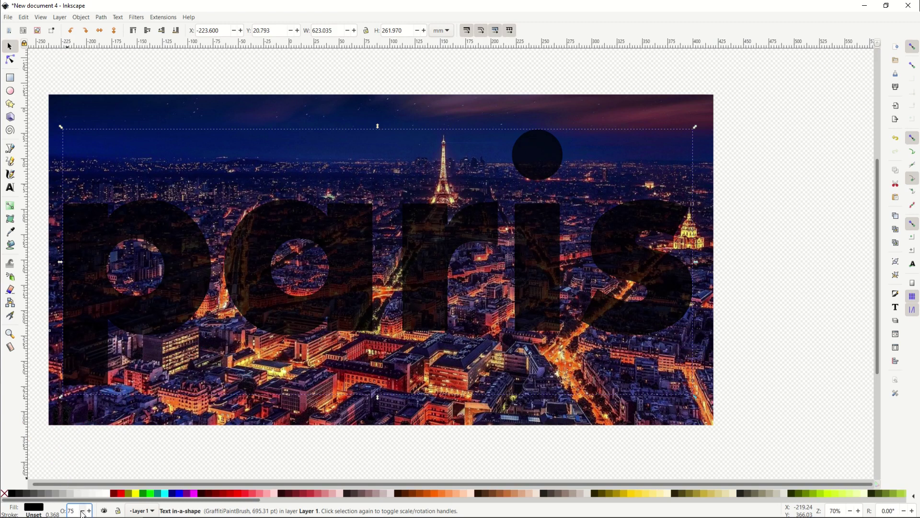
key("Return")
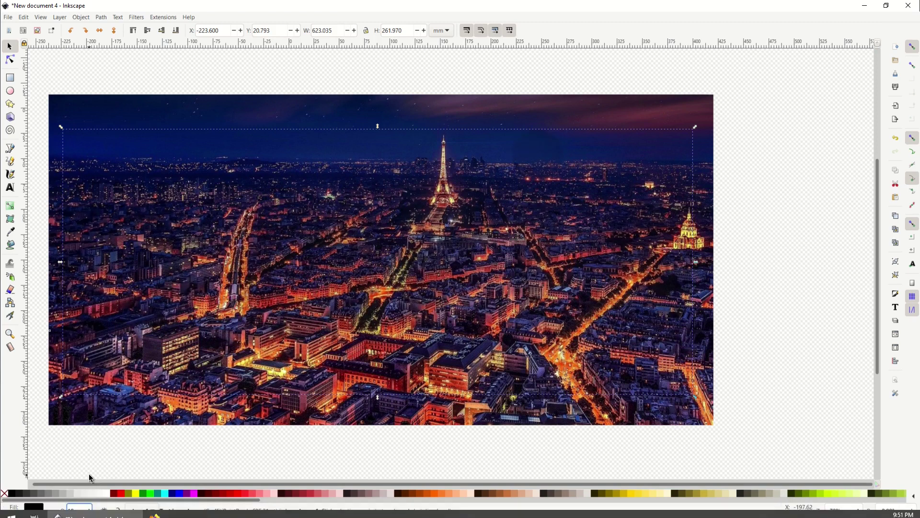
type("10")
double_click(79, 510)
type("50")
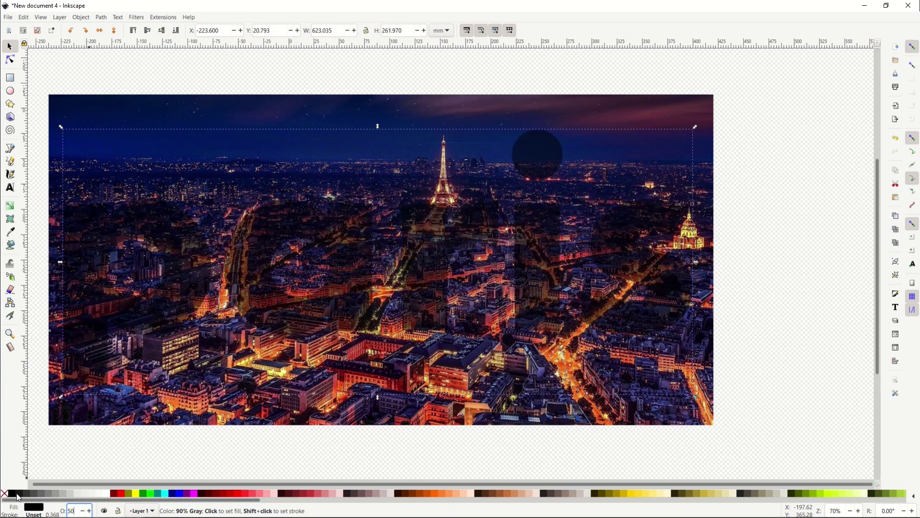
key("Return")
type("75")
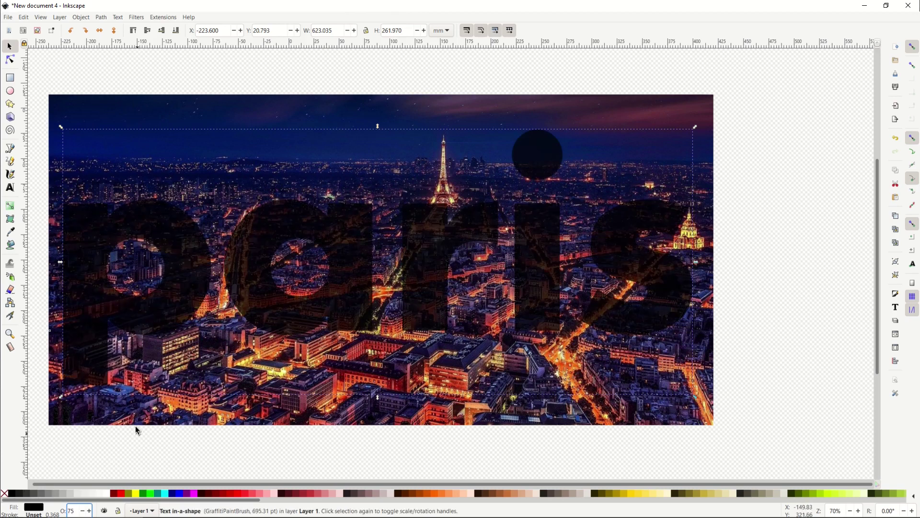
Make the paris text white and drop its opacity to 25, then 15.
left_click(109, 493)
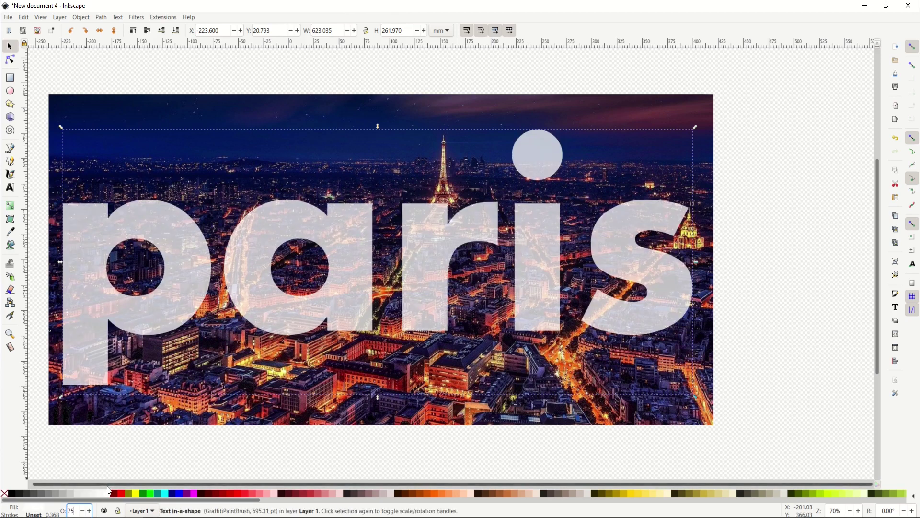
key("BackSpace")
key("BackSpace")
type("25")
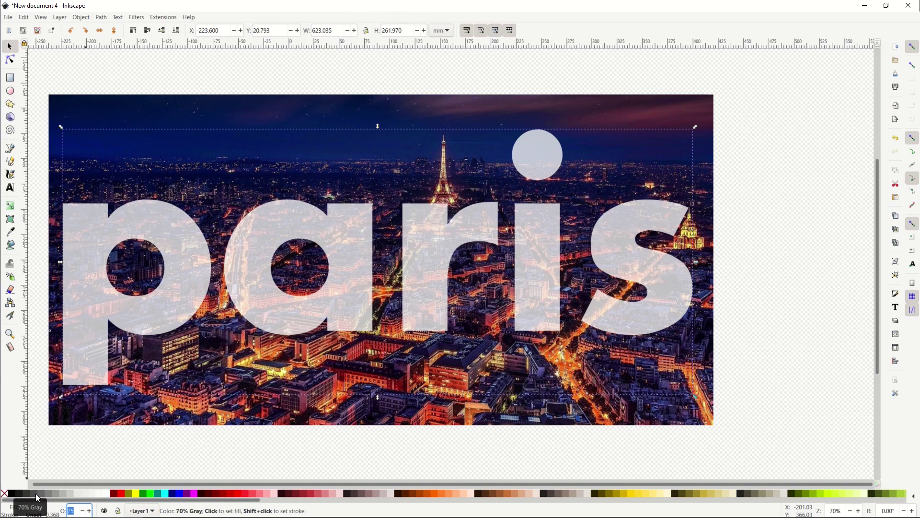
key("Return")
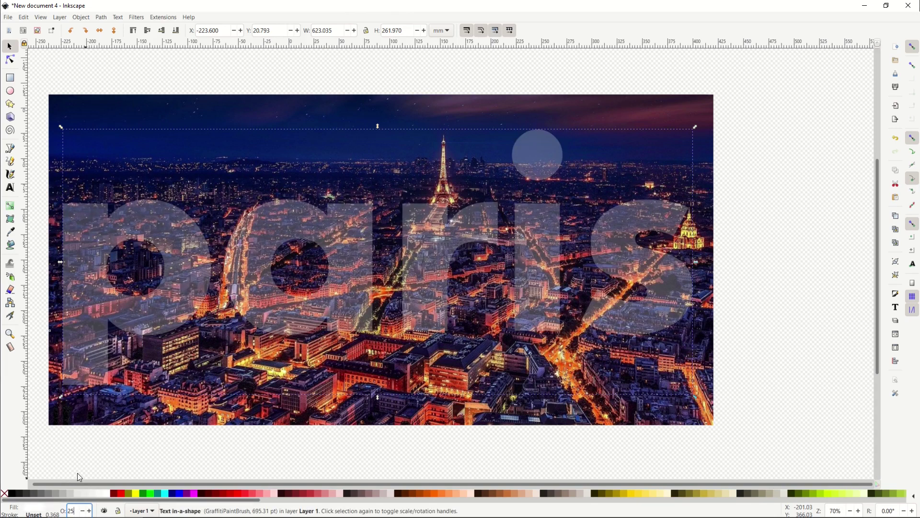
left_click(781, 330)
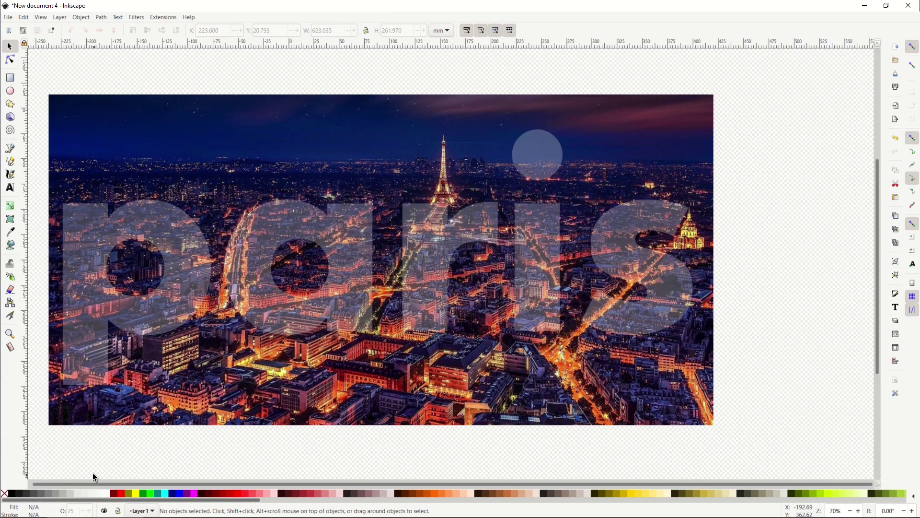
key("Tab")
type("15")
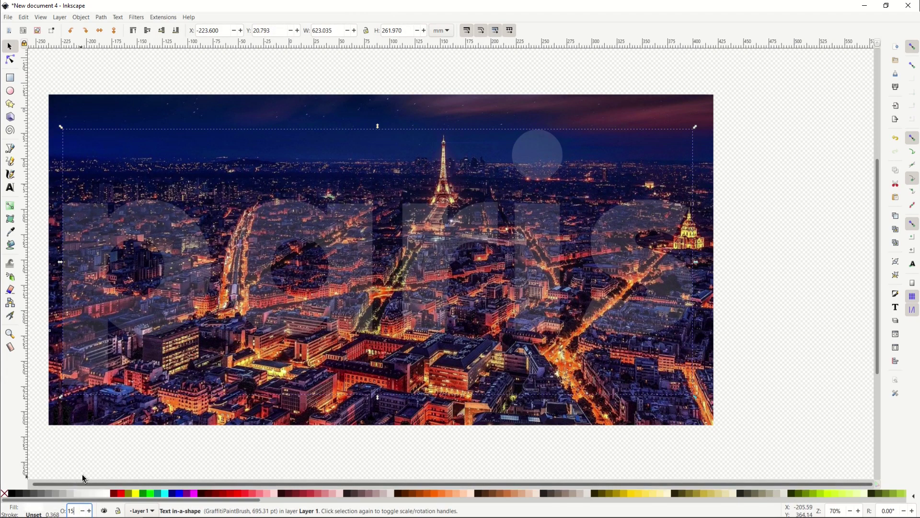
Tint the paris text magenta, briefly trying dark orange, and deselect it.
left_click(195, 493)
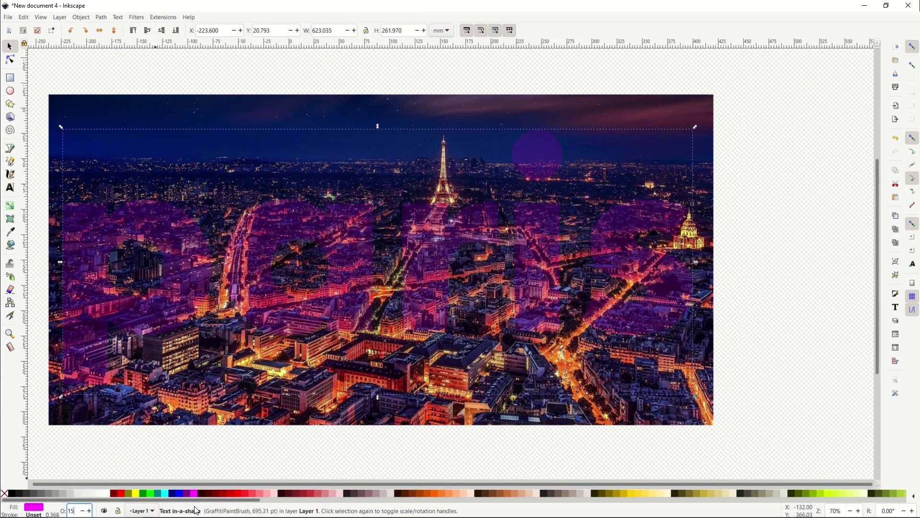
left_click(748, 367)
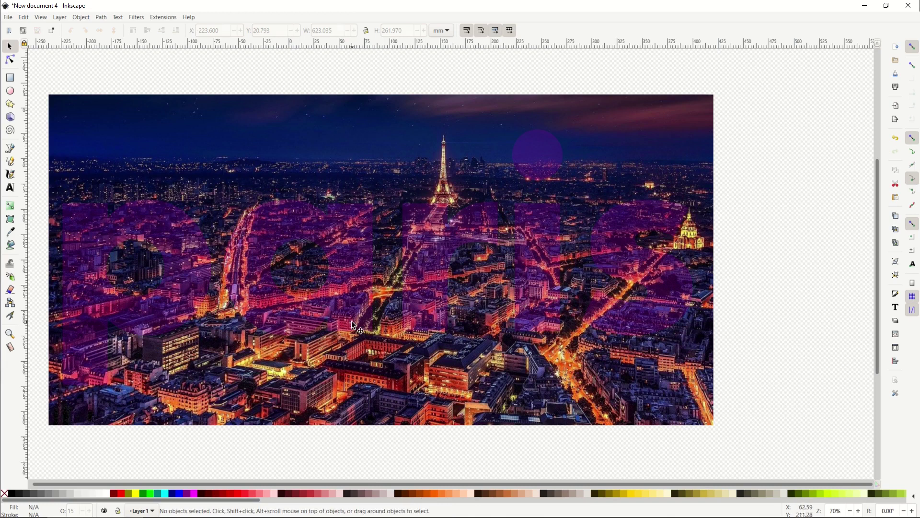
left_click(365, 370)
left_click(426, 495)
left_click(191, 493)
left_click(241, 472)
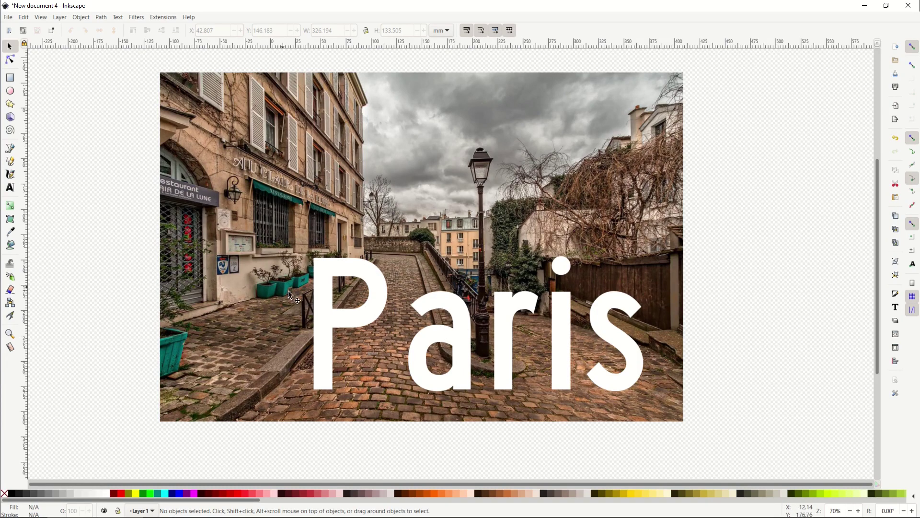
Open Fill and Stroke for the Paris text and pick blue on the fill colour wheel.
left_click(316, 309)
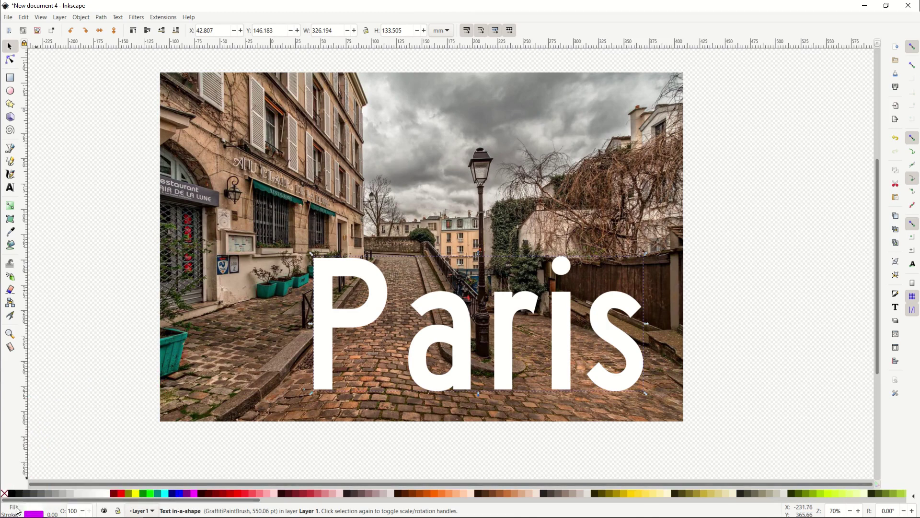
left_click(32, 514)
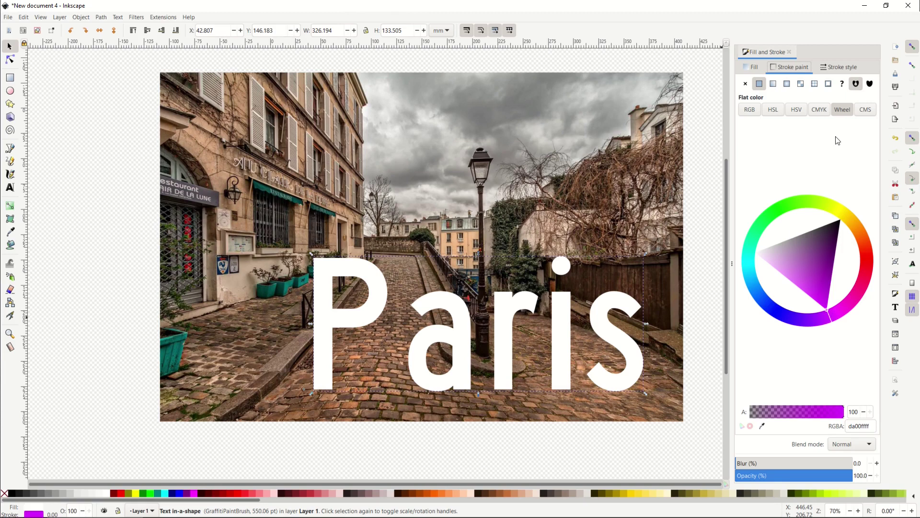
left_click(750, 112)
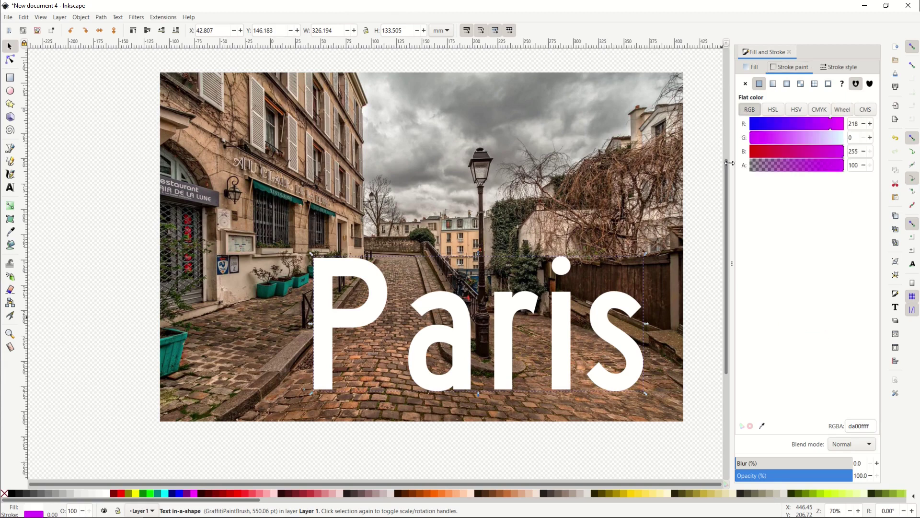
left_click(765, 112)
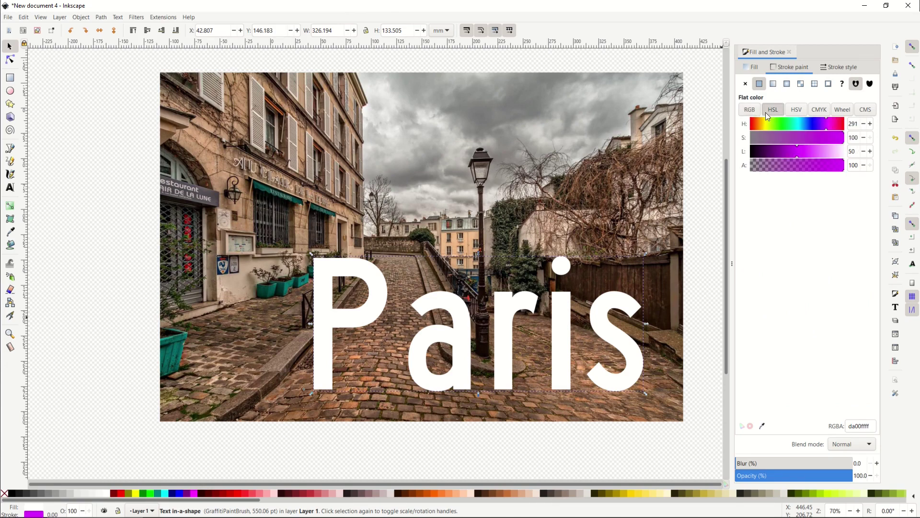
left_click(790, 110)
left_click(843, 109)
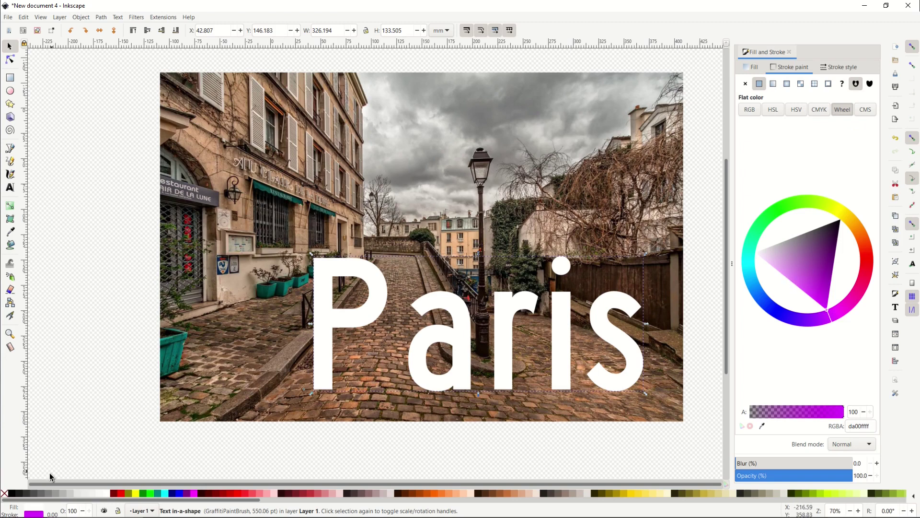
left_click(34, 507)
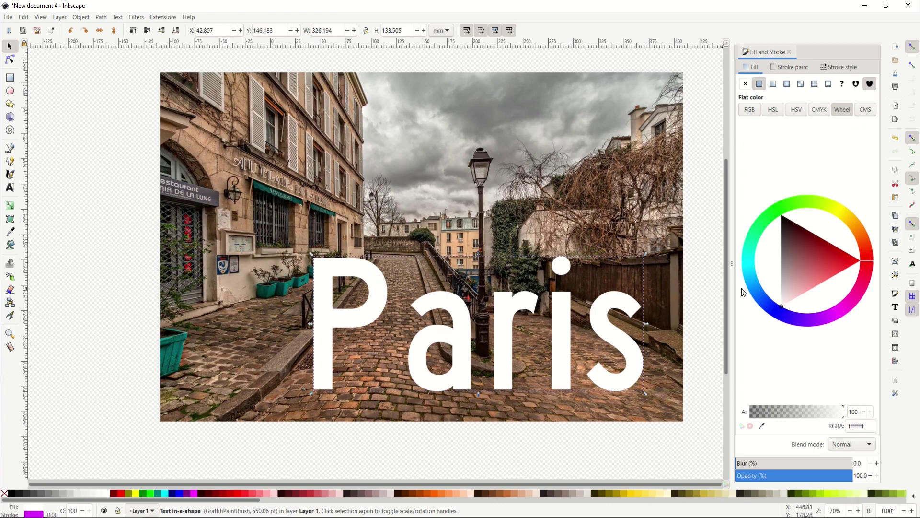
mouse_move(812, 269)
left_mouse_down()
mouse_move(800, 244)
mouse_move(863, 261)
mouse_move(737, 267)
mouse_move(774, 253)
mouse_move(850, 288)
mouse_move(759, 286)
left_mouse_up()
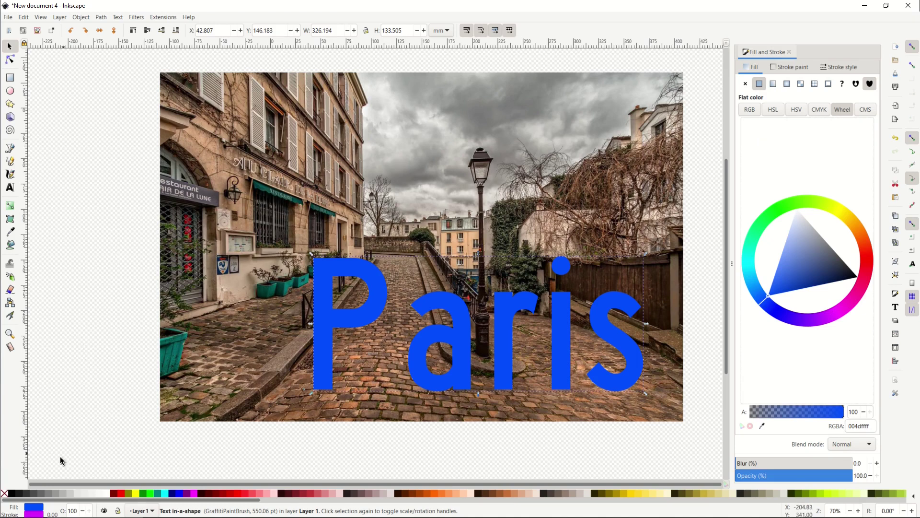
Give the blue Paris text a 3 mm black stroke outline.
left_click(32, 515)
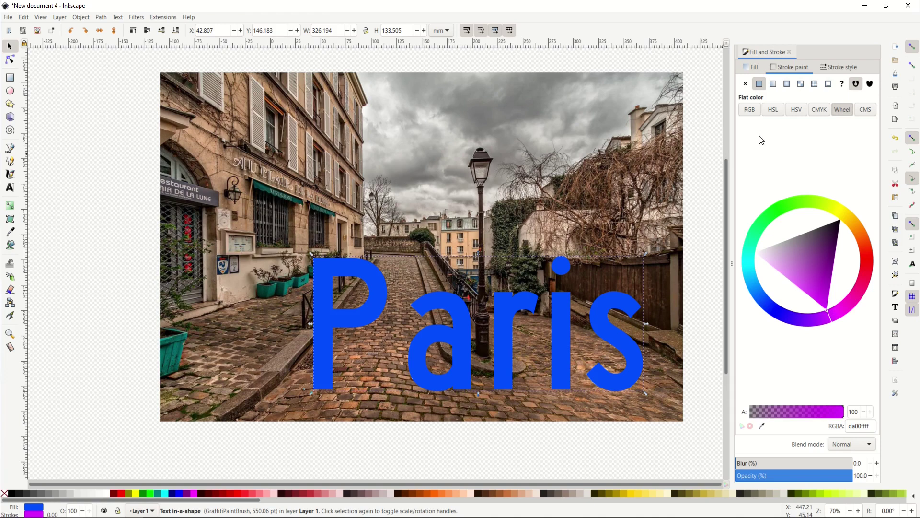
left_click(831, 68)
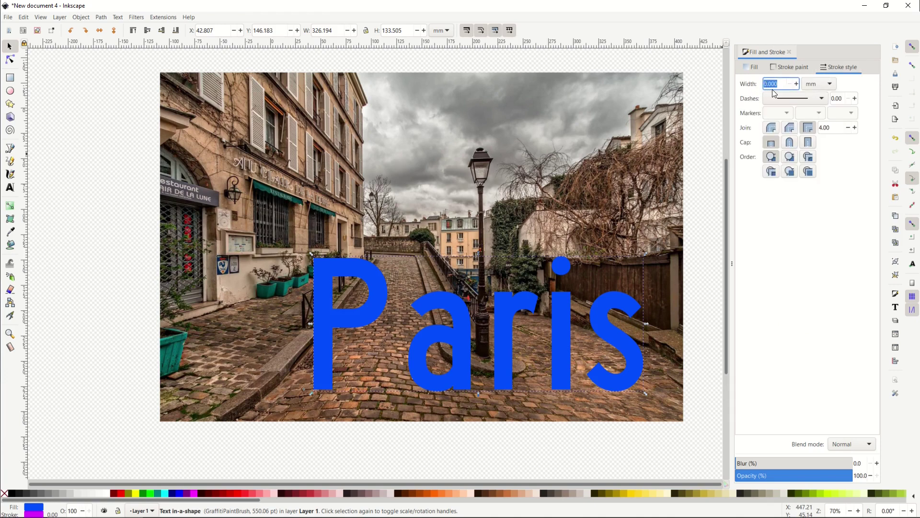
left_click(796, 85)
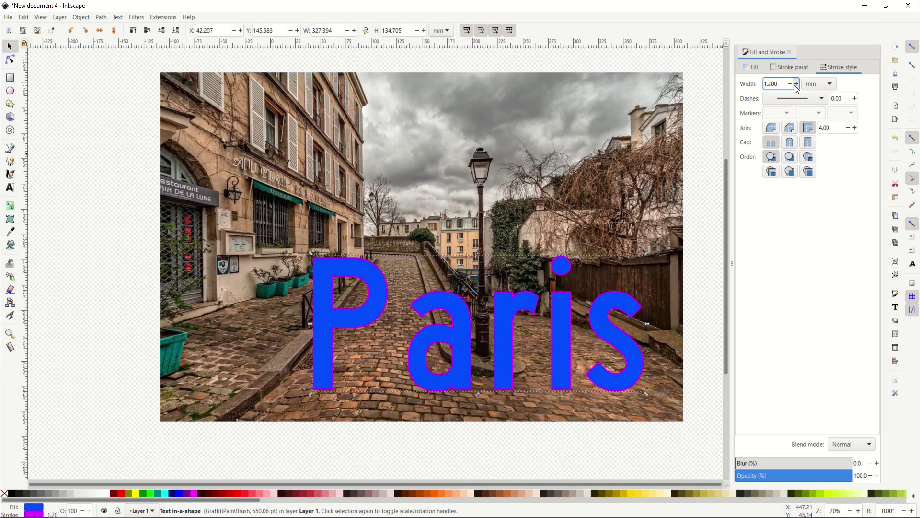
left_click(790, 85)
left_click(790, 85)
left_click(790, 85)
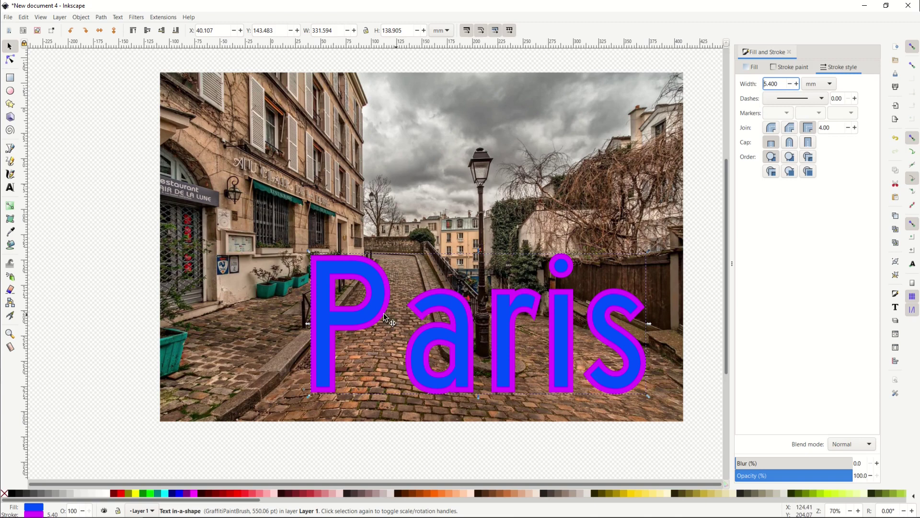
left_click(789, 84)
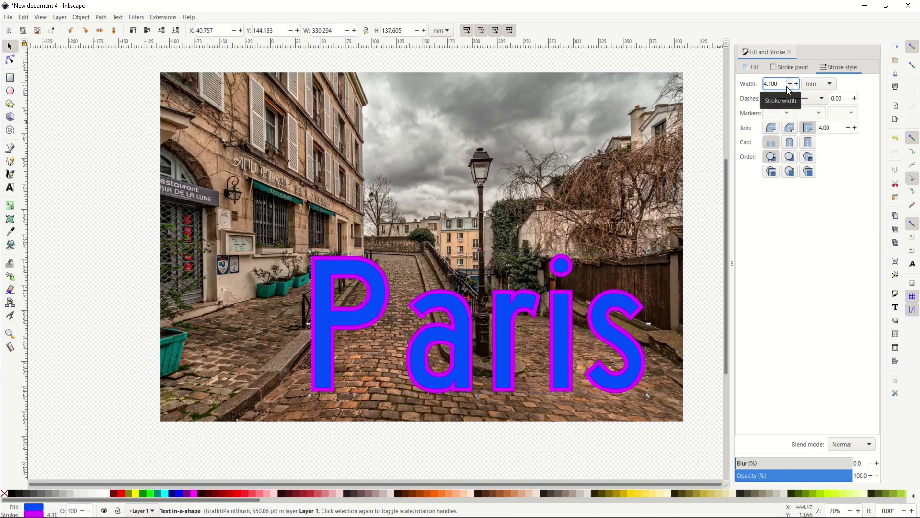
left_click(789, 84)
left_click(789, 84)
left_click(789, 85)
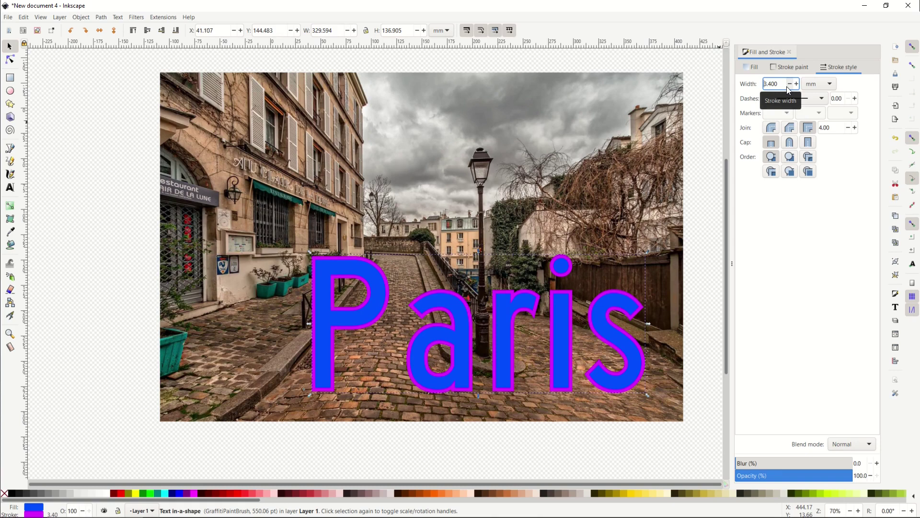
left_click(788, 85)
left_click(788, 84)
left_click(788, 84)
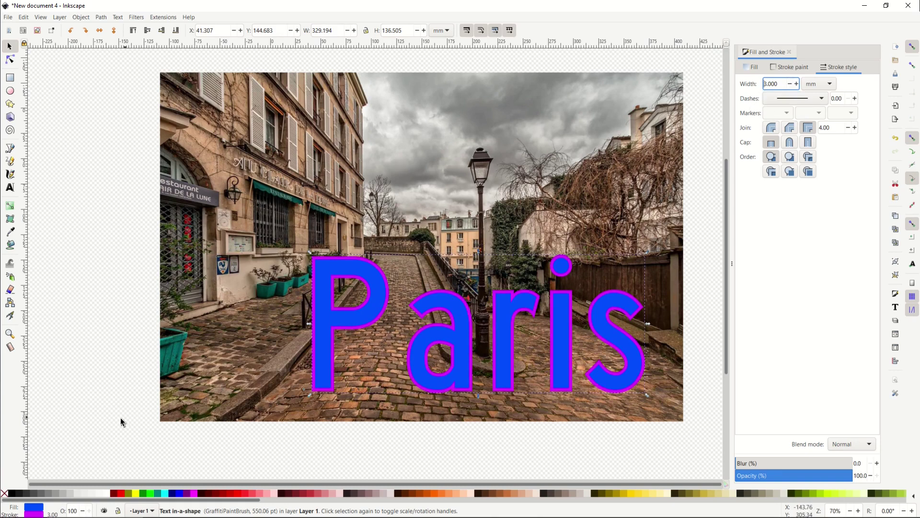
left_click(792, 68)
left_click_drag(792, 260, 840, 220)
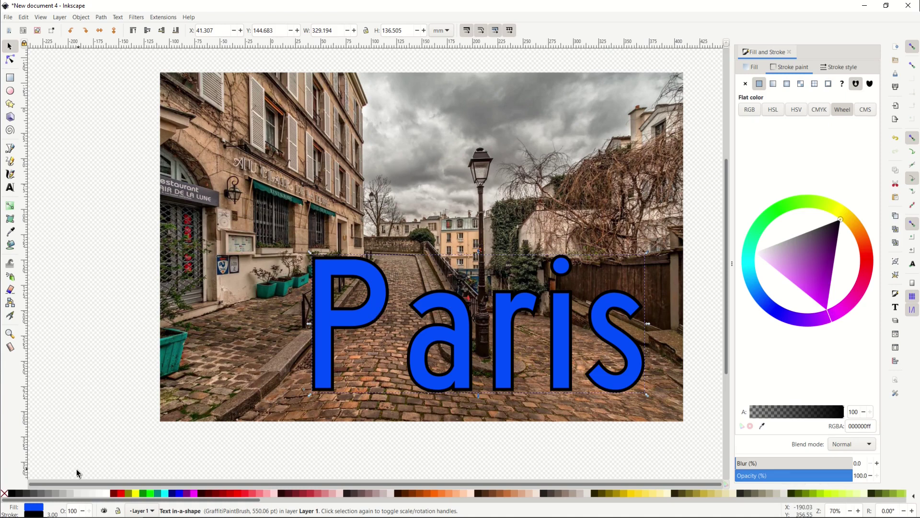
Set the Paris fill alpha to 0 and move the text lower and right.
key("ctrl+shift+f")
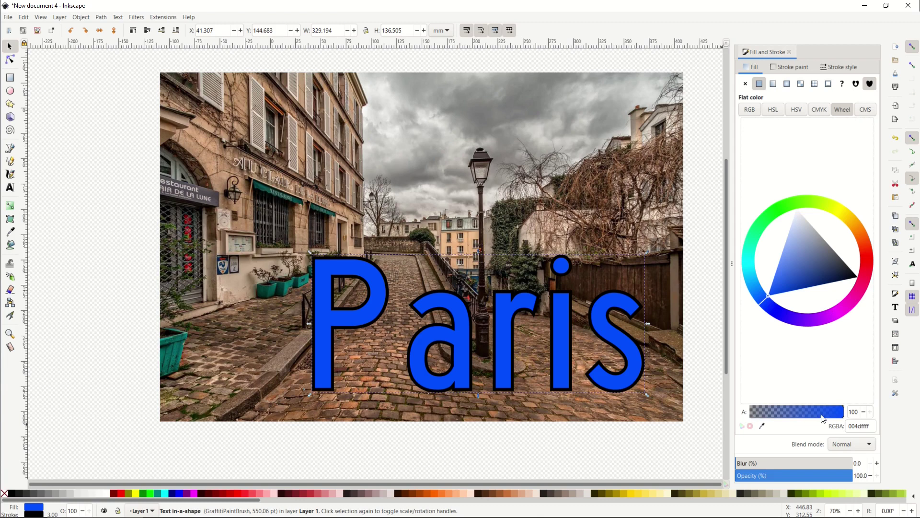
left_click_drag(825, 418, 752, 421)
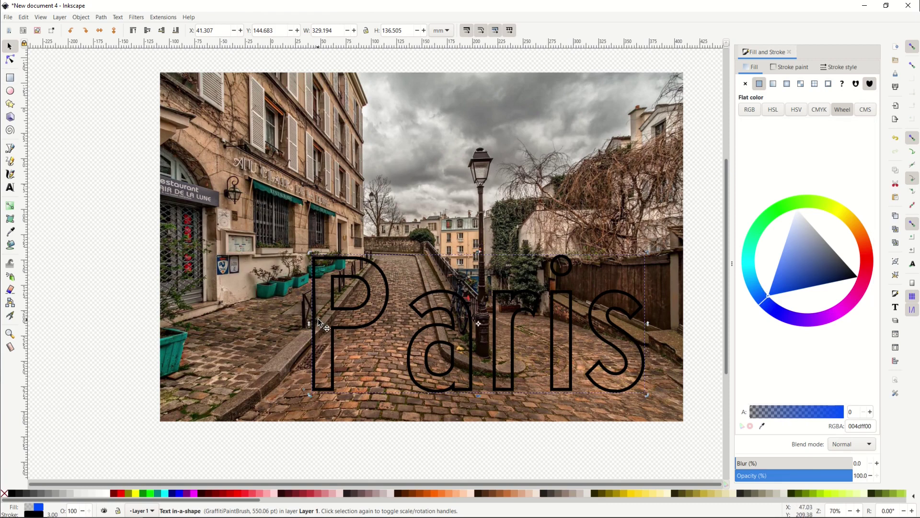
mouse_move(324, 326)
left_mouse_down()
mouse_move(331, 333)
mouse_move(186, 327)
left_mouse_up()
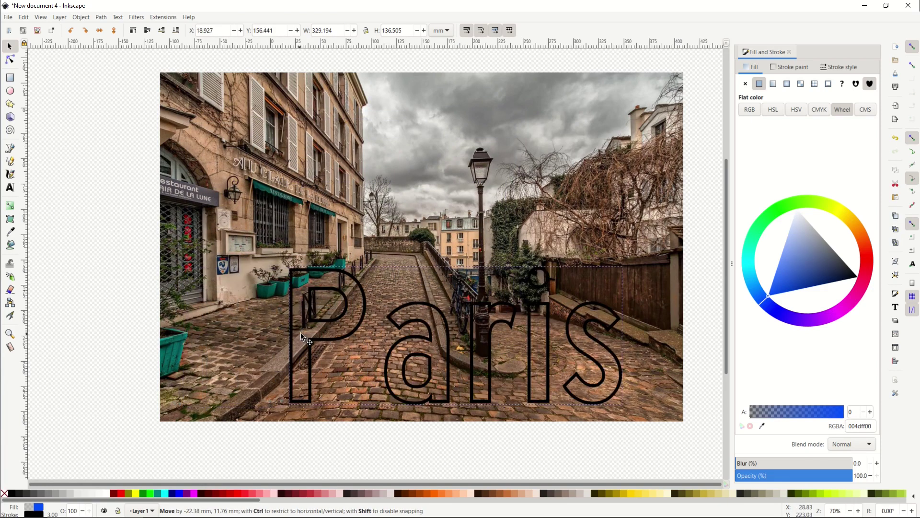
left_click_drag(184, 325, 331, 335)
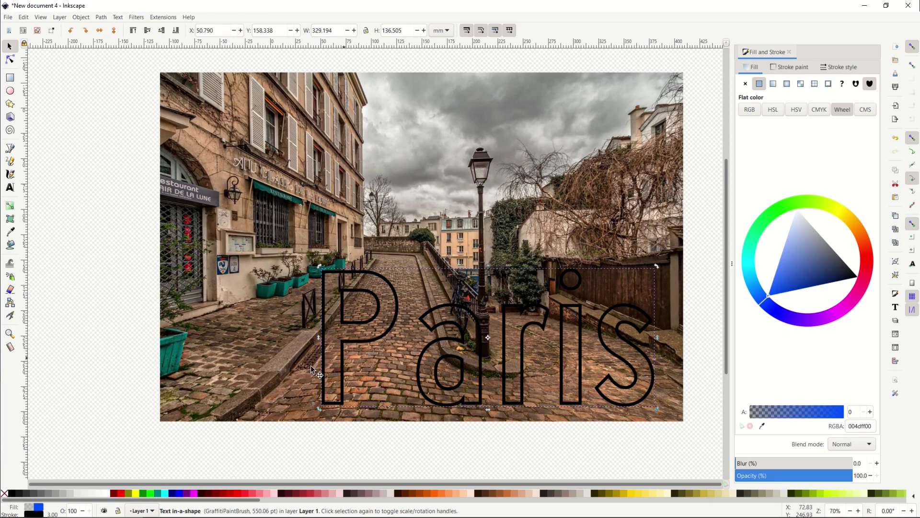
Change the Paris outline colour from black to pink.
left_click(40, 513)
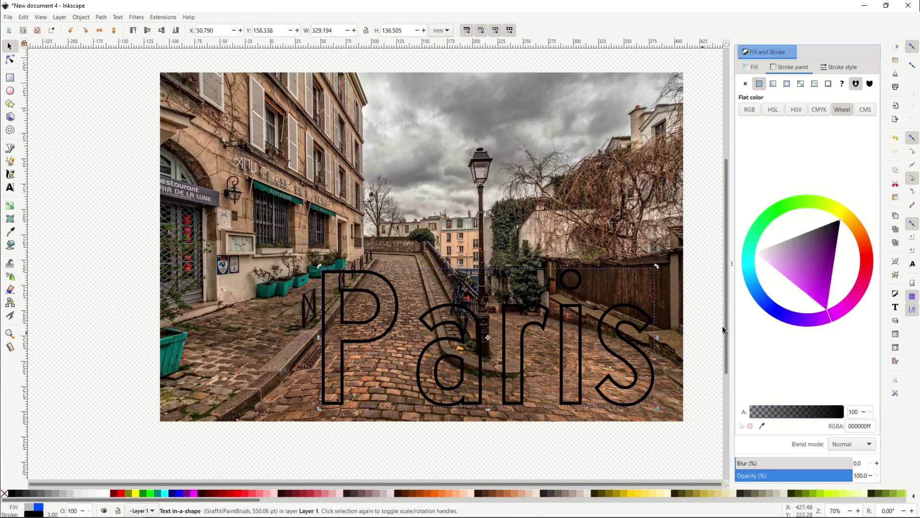
left_click_drag(794, 261, 755, 251)
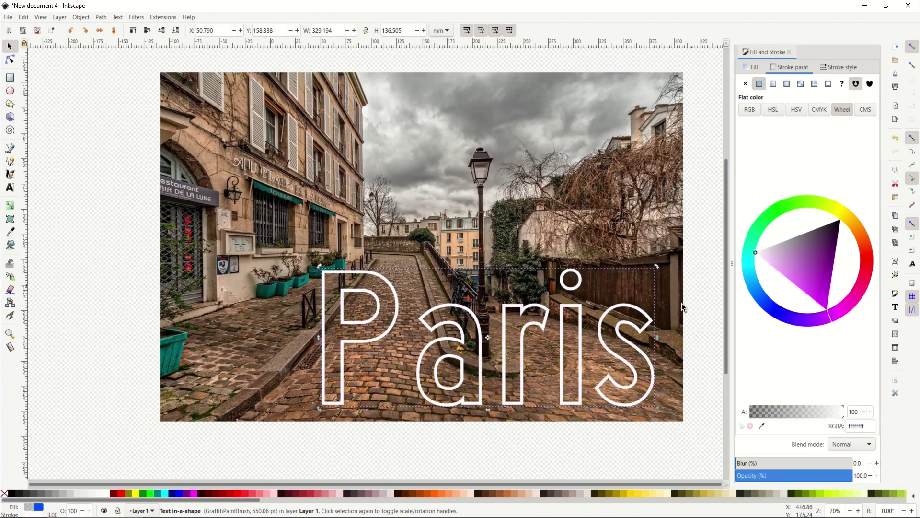
left_click(782, 274)
left_click_drag(771, 284, 778, 284)
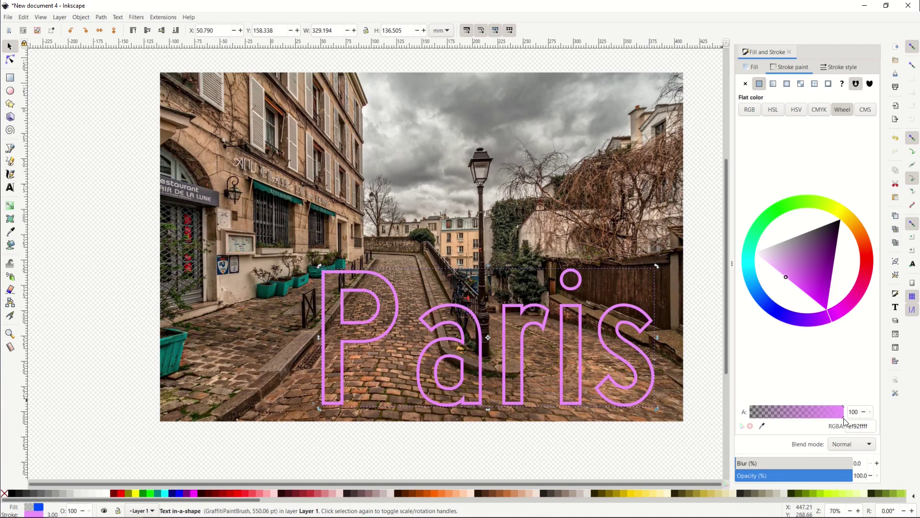
Set the pink outline's alpha to about 54 for semi-transparency.
left_click(791, 416)
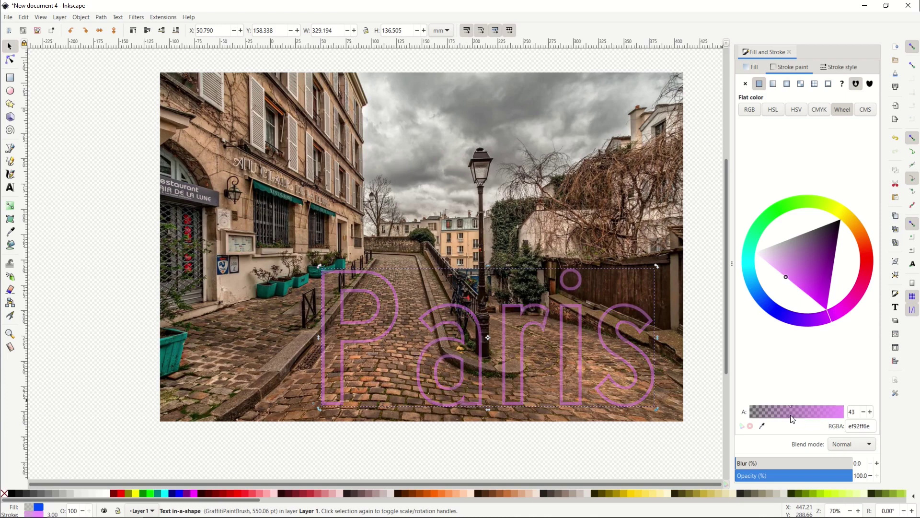
left_click_drag(789, 415, 773, 416)
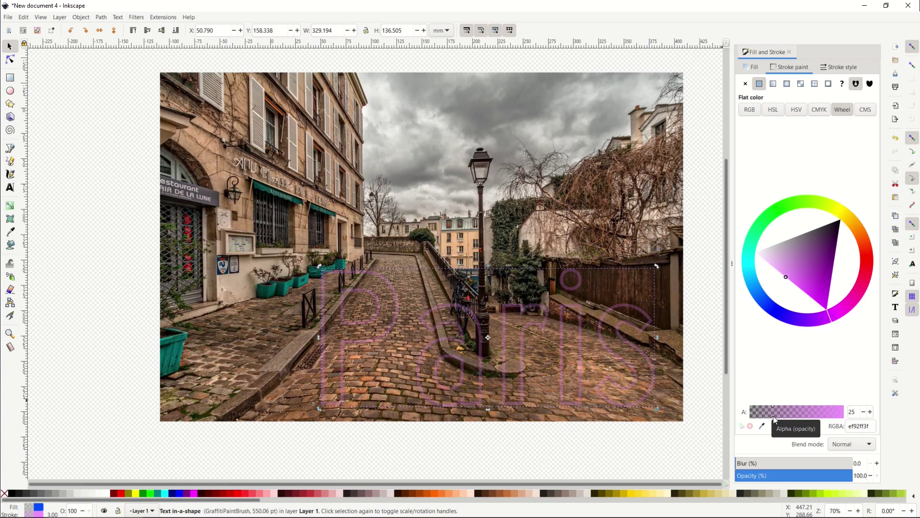
left_click_drag(773, 412, 802, 412)
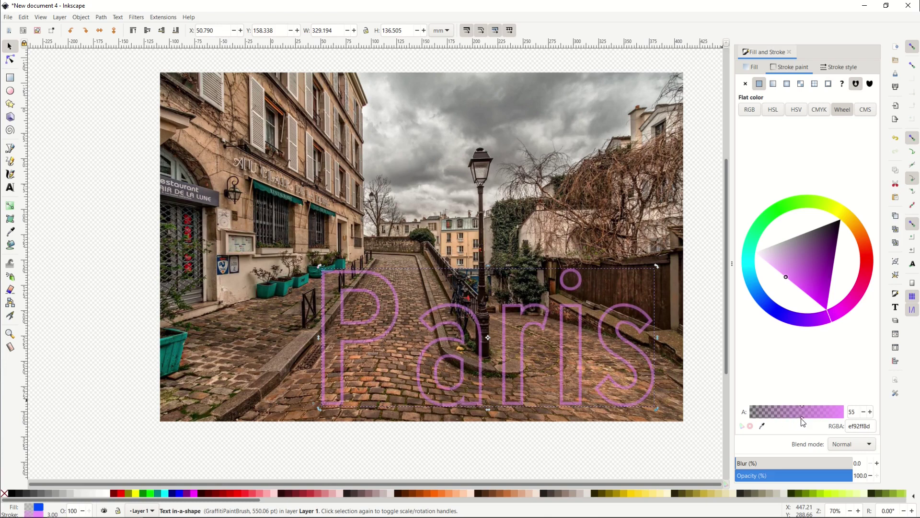
scroll(468, 381, "up", 3, "ctrl")
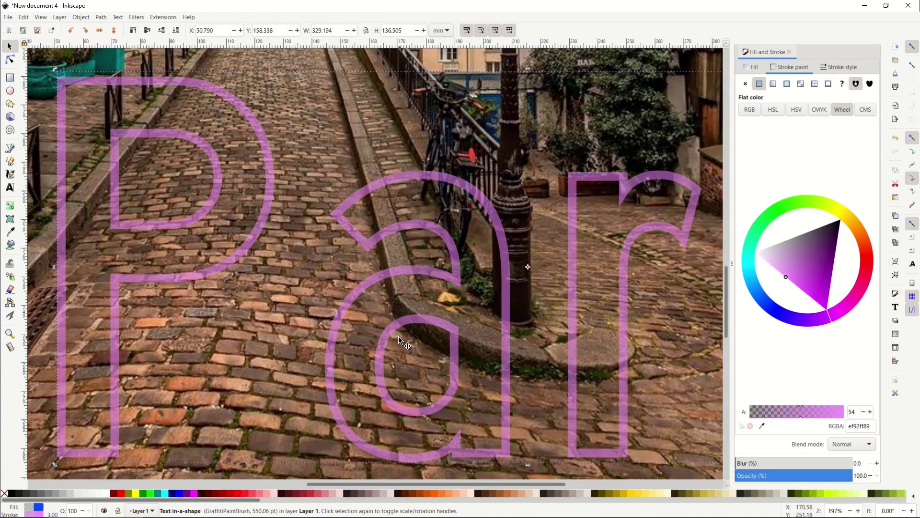
scroll(398, 336, "down", 3, "ctrl")
scroll(78, 174, "up", 2)
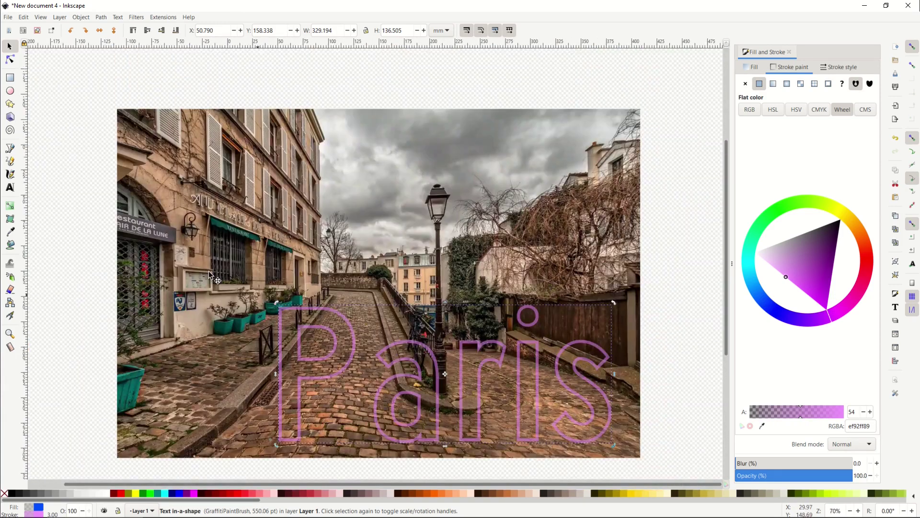
left_click(10, 58)
left_click(68, 92)
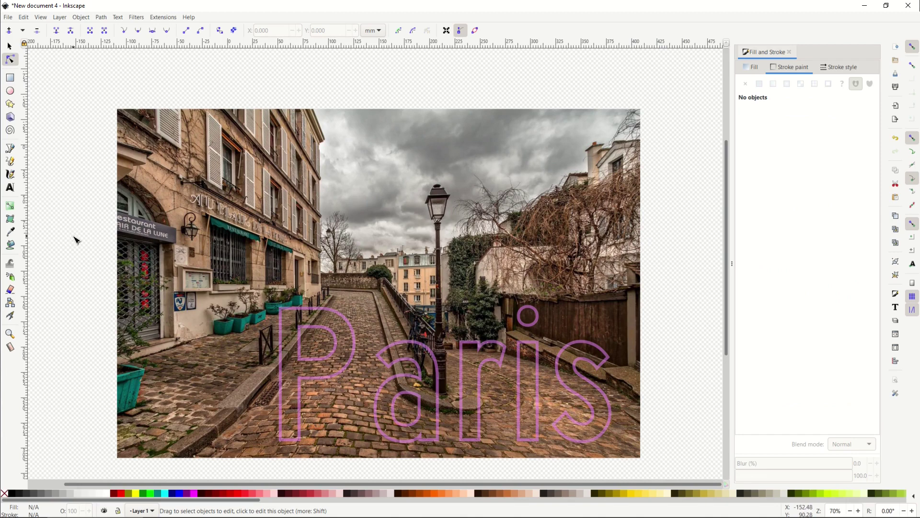